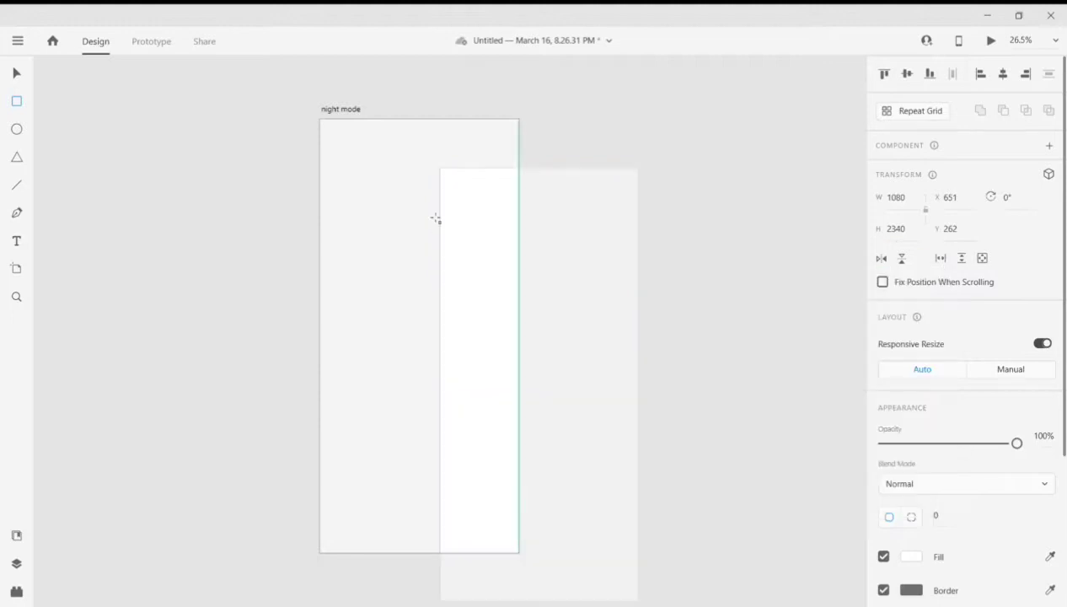
- Move the white 1080 × 2340 rectangle onto the night mode artboard so it covers it exactly at X 0, Y 0
{"action": "left_click_drag", "start_coordinate": [607, 326], "coordinate": [490, 276]}
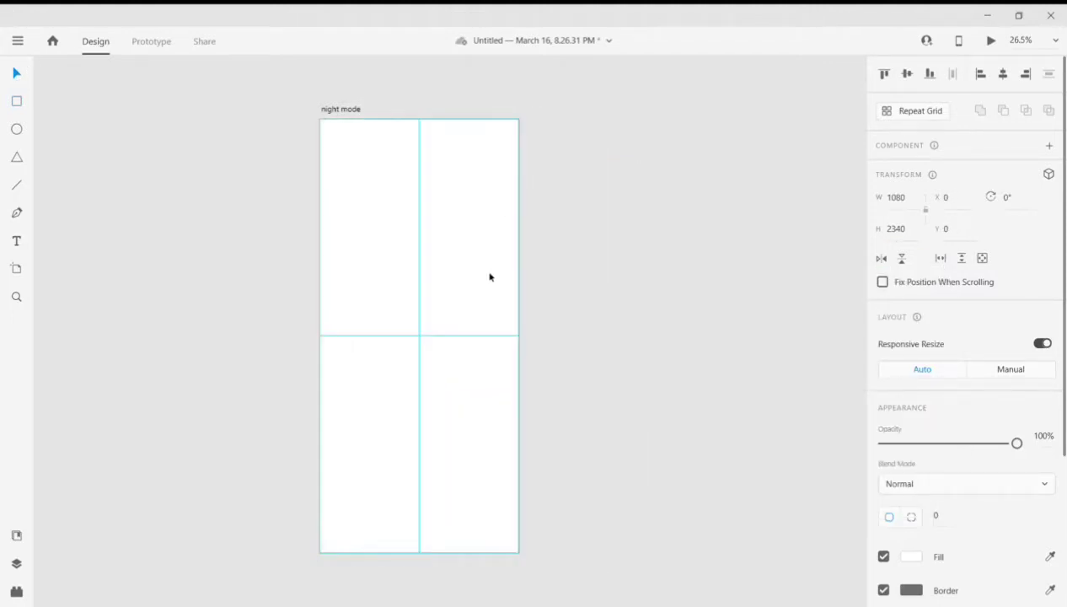
{"action": "left_click", "coordinate": [686, 304]}
{"action": "scroll", "coordinate": [367, 286], "scroll_direction": "up", "scroll_amount": 2}
{"action": "scroll", "coordinate": [392, 225], "scroll_direction": "down", "scroll_amount": 1}
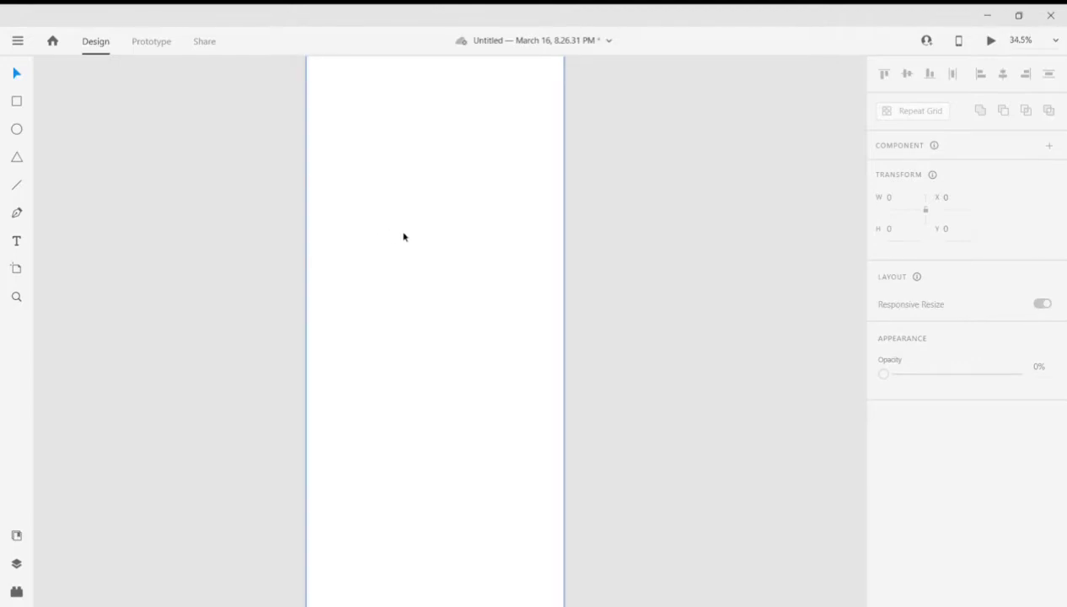
{"action": "scroll", "coordinate": [404, 235], "scroll_direction": "down", "scroll_amount": 2}
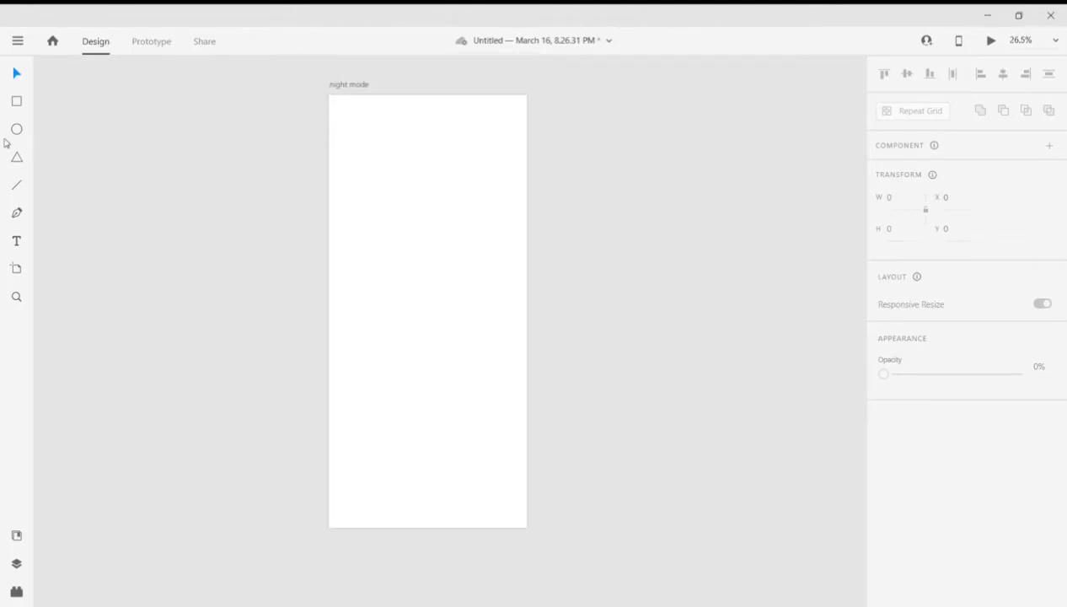
- Set the rectangle's border size to 17 and round its corners to a radius of about 92
{"action": "left_click", "coordinate": [331, 107]}
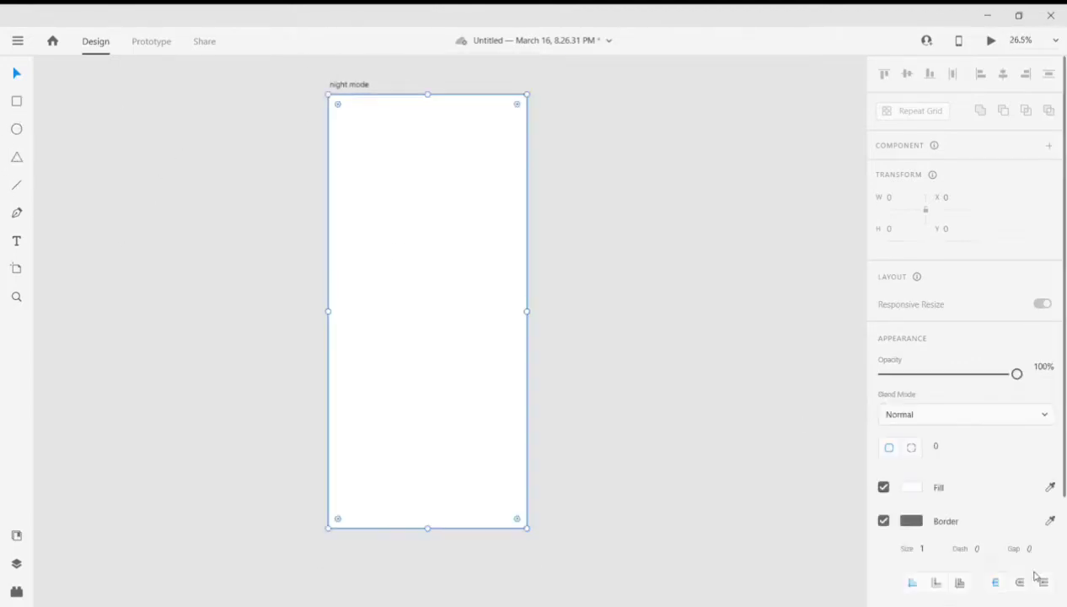
{"action": "scroll", "coordinate": [969, 422], "scroll_direction": "down", "scroll_amount": 2}
{"action": "left_click", "coordinate": [919, 411]}
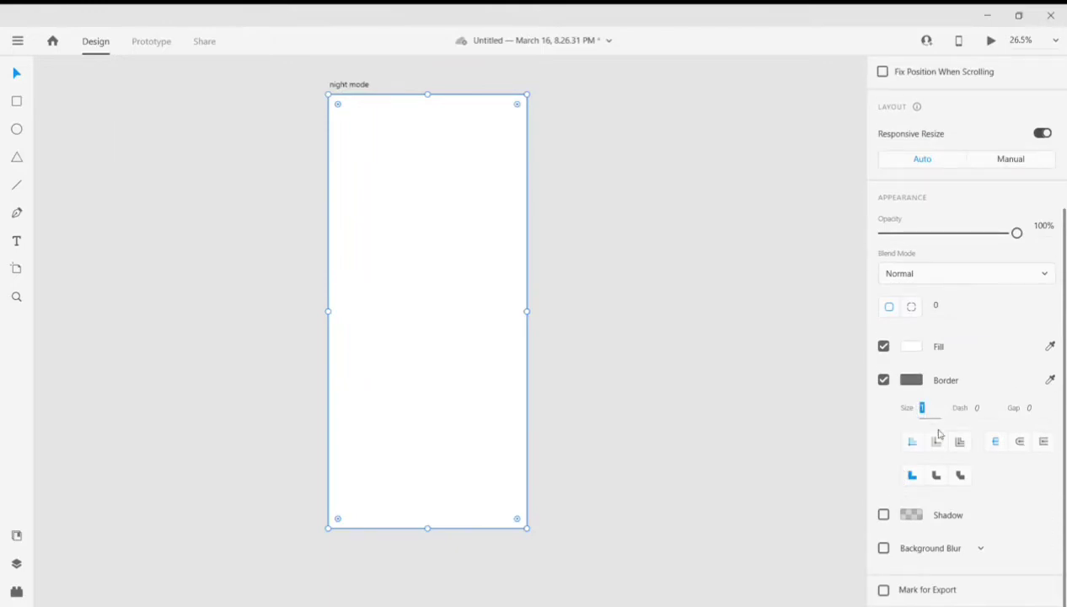
{"action": "type", "text": "17"}
{"action": "key", "text": "Return"}
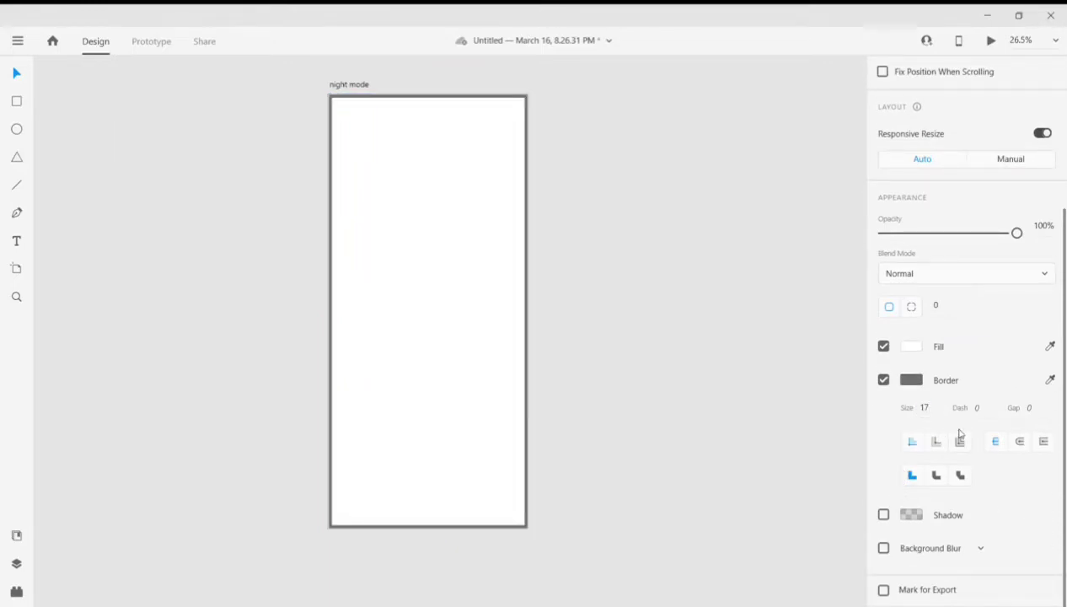
{"action": "left_click_drag", "start_coordinate": [517, 106], "coordinate": [510, 113]}
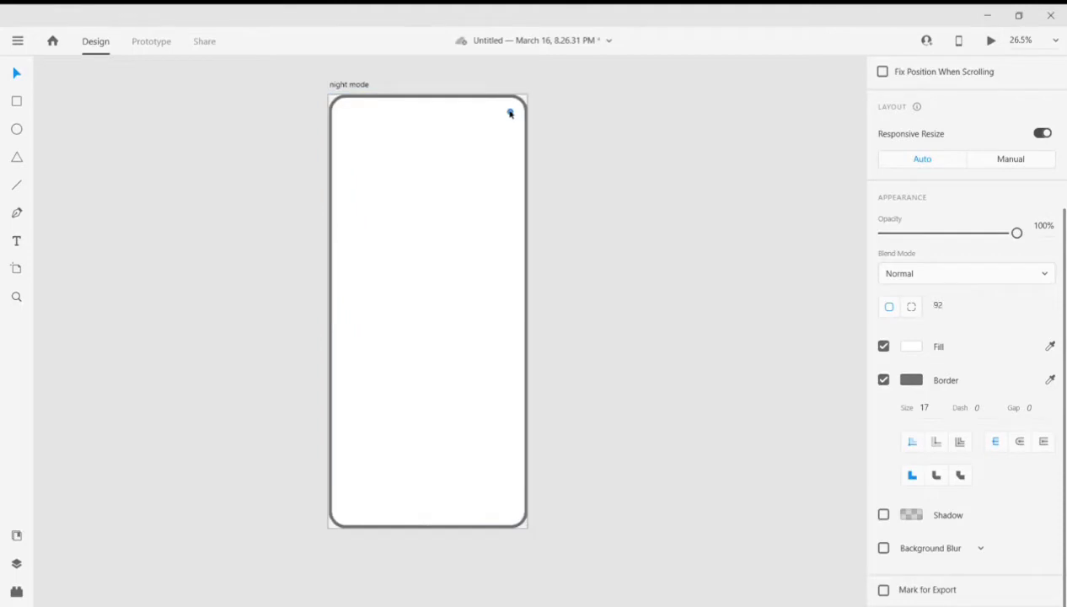
- Fine-tune the rounded rectangle's horizontal alignment over the artboard
{"action": "key", "text": "Left"}
{"action": "key", "text": "Left"}
{"action": "key", "text": "Left"}
{"action": "key", "text": "Left"}
{"action": "key", "text": "Left"}
{"action": "key", "text": "Left"}
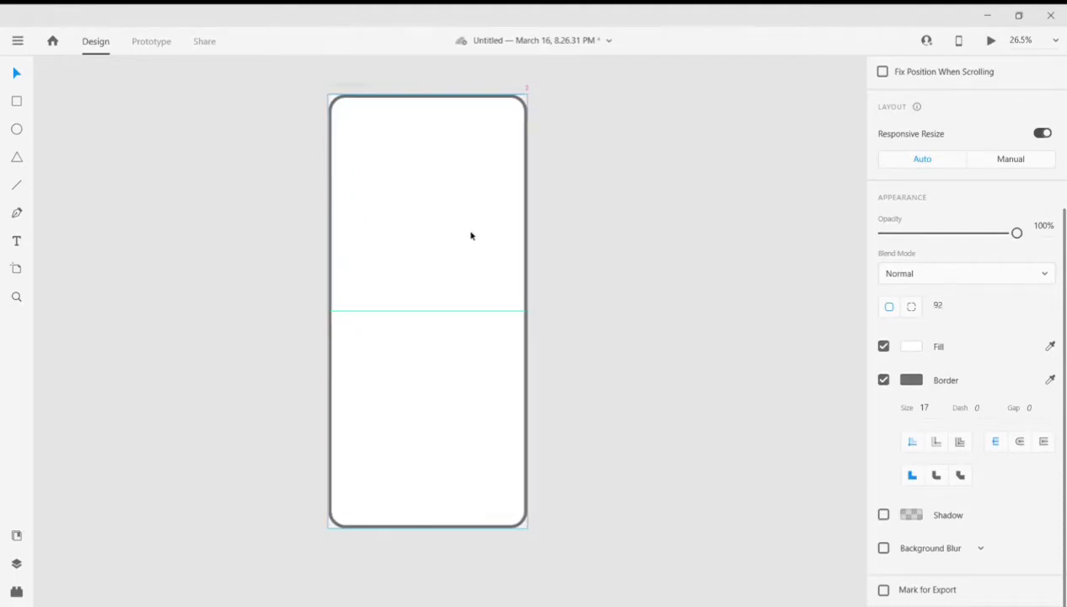
{"action": "key", "text": "Left"}
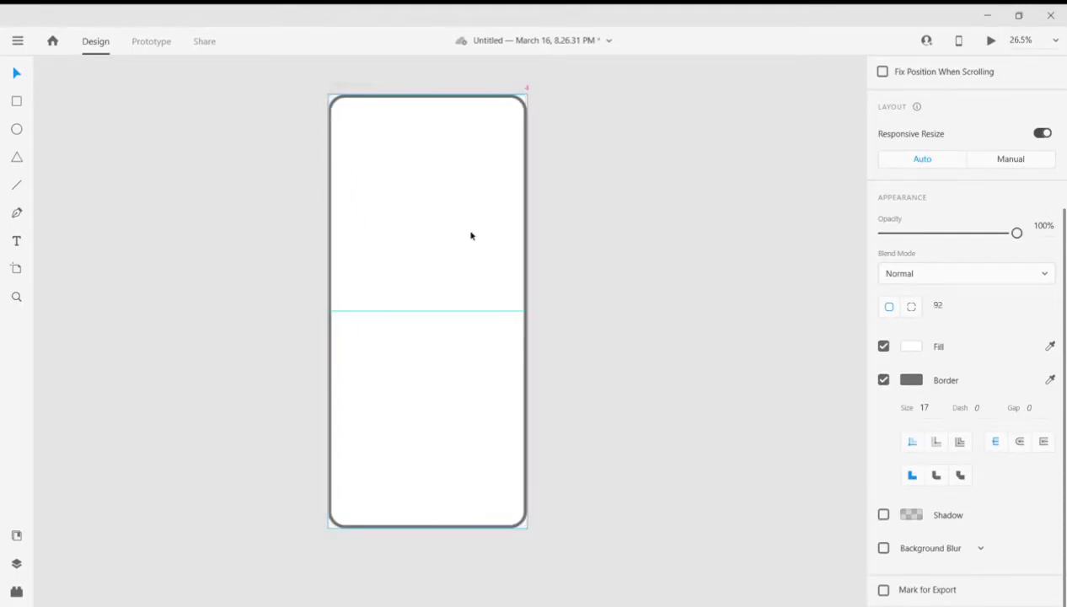
{"action": "scroll", "coordinate": [468, 244], "scroll_direction": "up", "scroll_amount": 3}
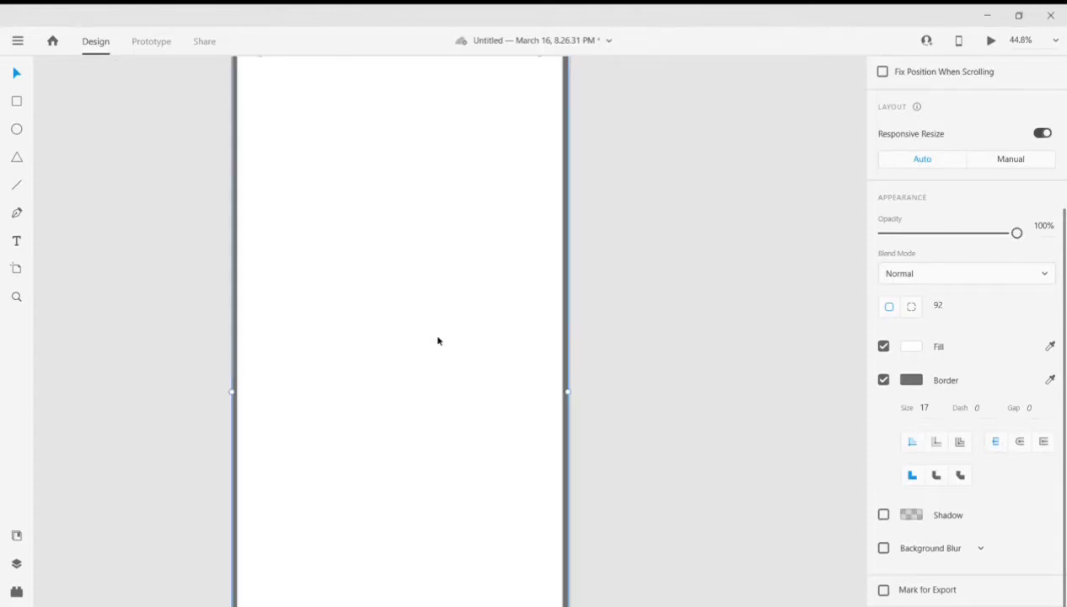
{"action": "scroll", "coordinate": [435, 341], "scroll_direction": "up", "scroll_amount": 3}
{"action": "left_click_drag", "start_coordinate": [652, 360], "coordinate": [656, 357]}
{"action": "scroll", "coordinate": [655, 357], "scroll_direction": "down", "scroll_amount": 6}
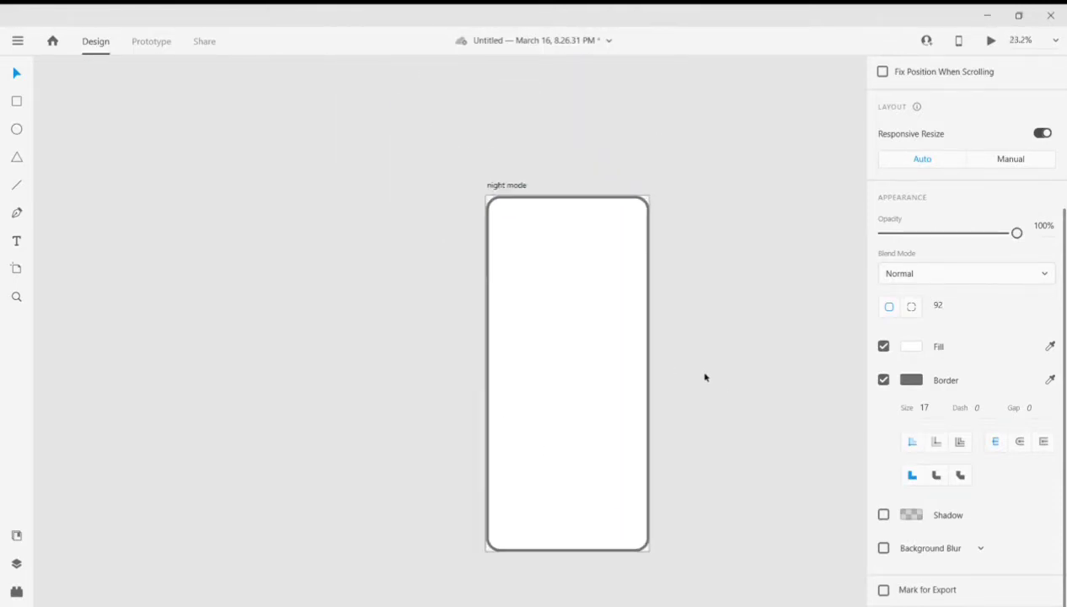
- Change the night mode artboard's fill to black
{"action": "double_click", "coordinate": [628, 143]}
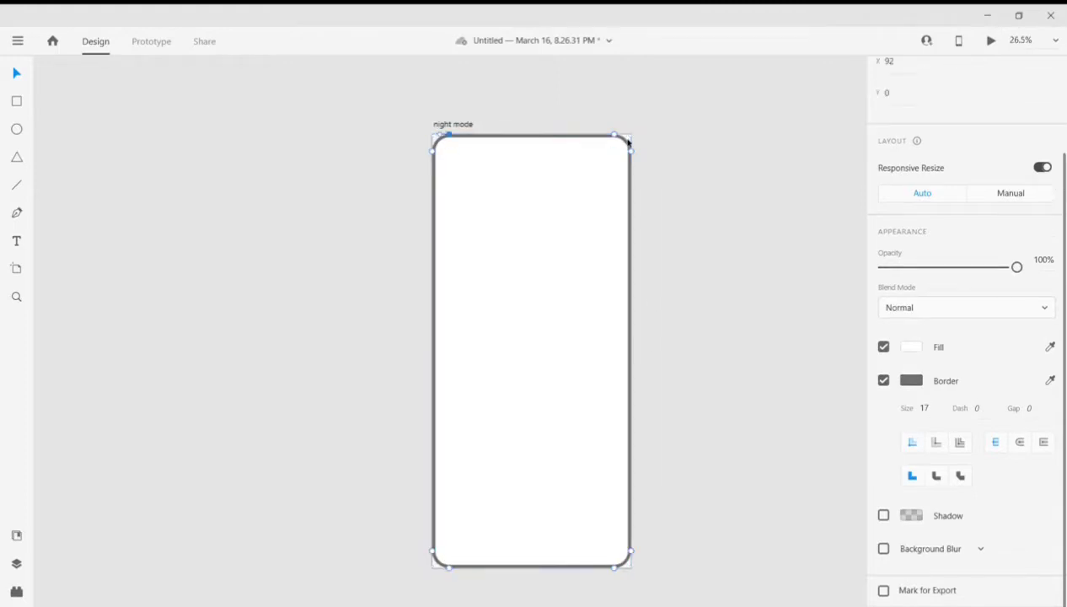
{"action": "key", "text": "Escape"}
{"action": "key", "text": "Escape"}
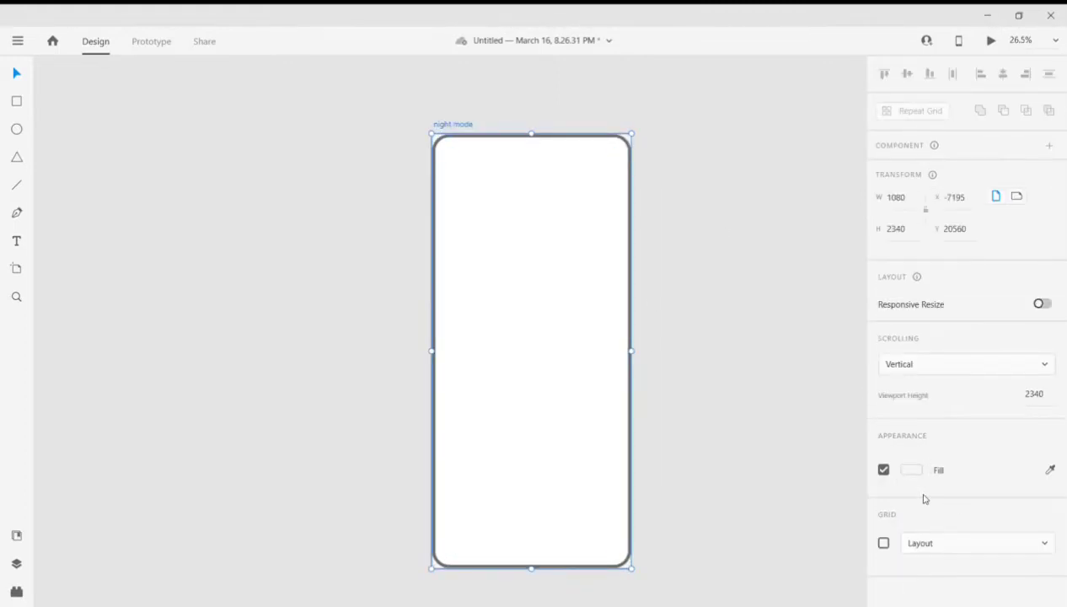
{"action": "left_click", "coordinate": [911, 470]}
{"action": "left_click_drag", "start_coordinate": [705, 504], "coordinate": [704, 520]}
{"action": "left_click", "coordinate": [764, 318]}
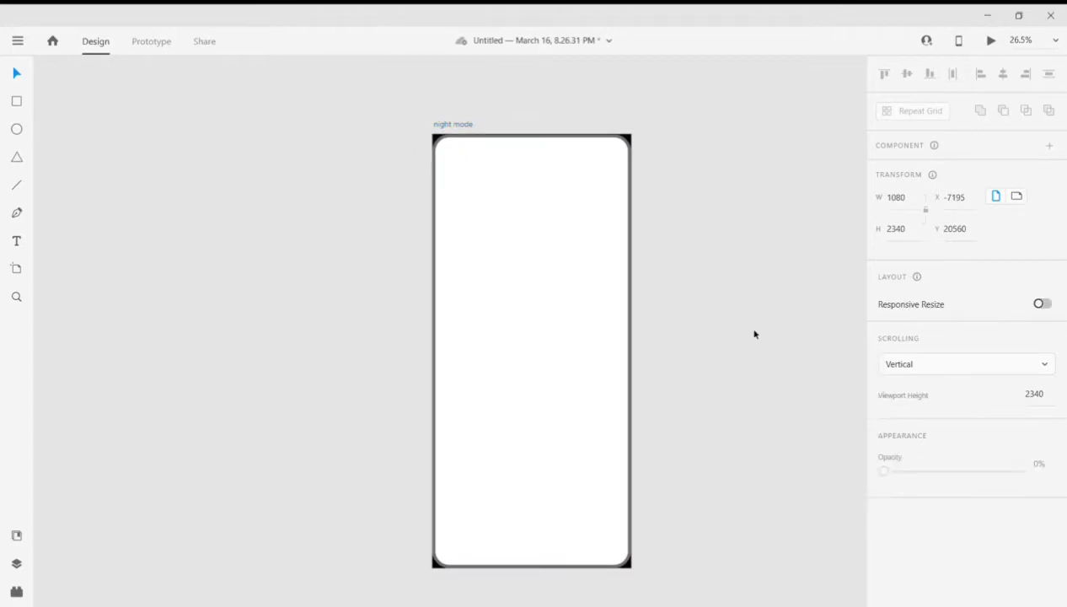
{"action": "scroll", "coordinate": [758, 326], "scroll_direction": "down", "scroll_amount": 2}
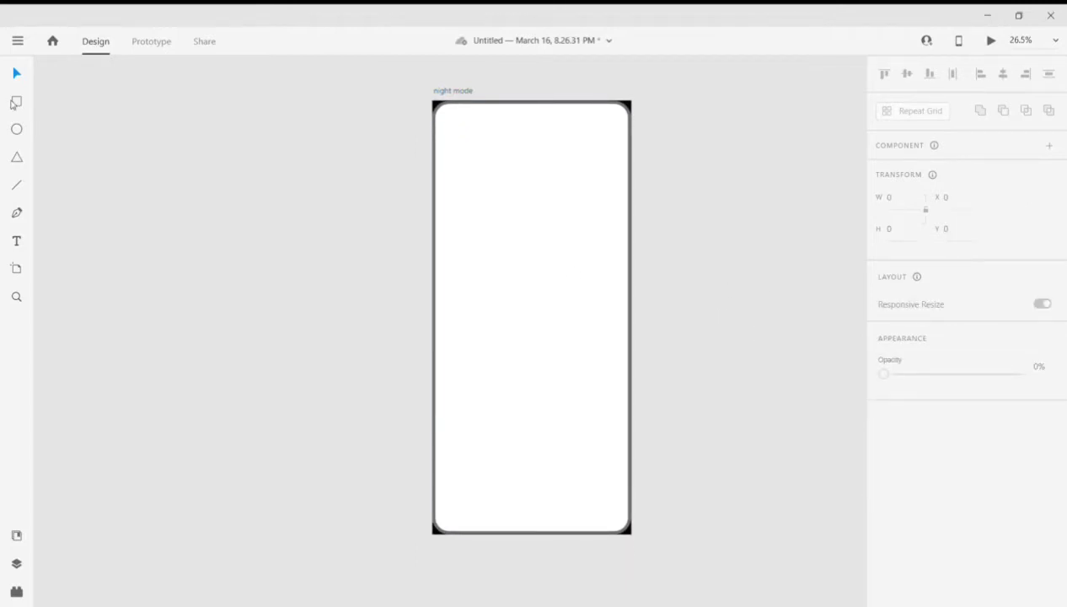
- Fill the rounded rectangle with solid yellow #FFDF00
{"action": "left_click", "coordinate": [437, 193]}
{"action": "scroll", "coordinate": [906, 379], "scroll_direction": "down", "scroll_amount": 4}
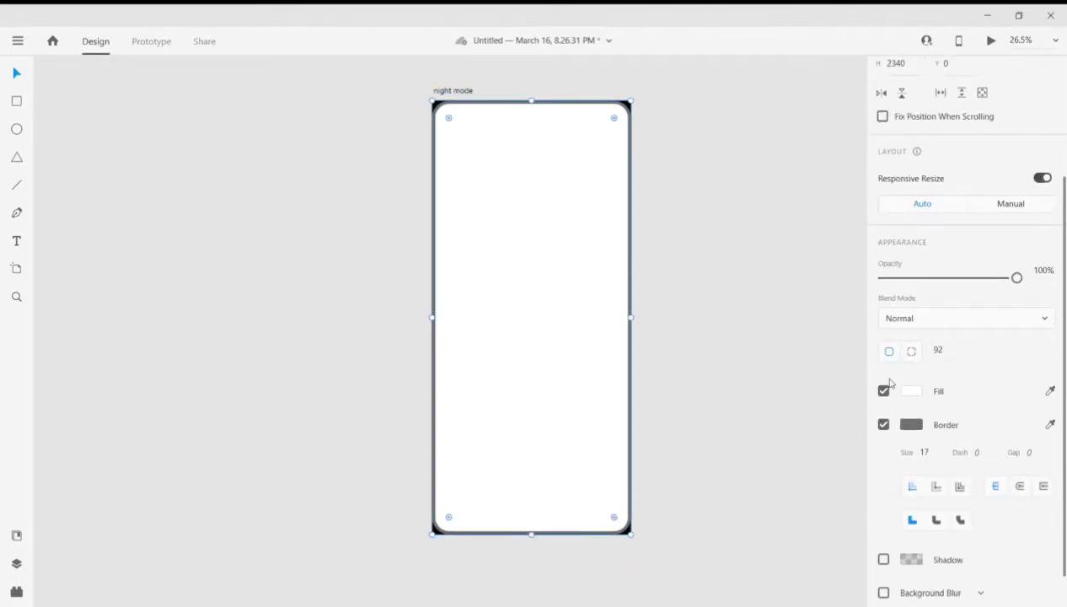
{"action": "left_click", "coordinate": [911, 390]}
{"action": "left_click_drag", "start_coordinate": [839, 411], "coordinate": [841, 416]}
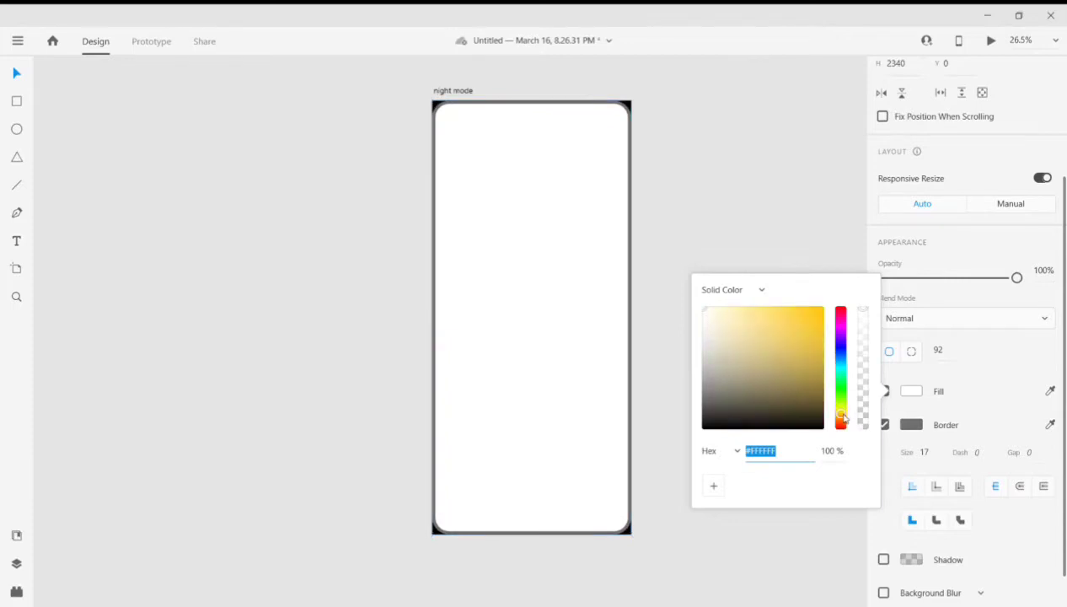
{"action": "left_click_drag", "start_coordinate": [786, 309], "coordinate": [830, 306]}
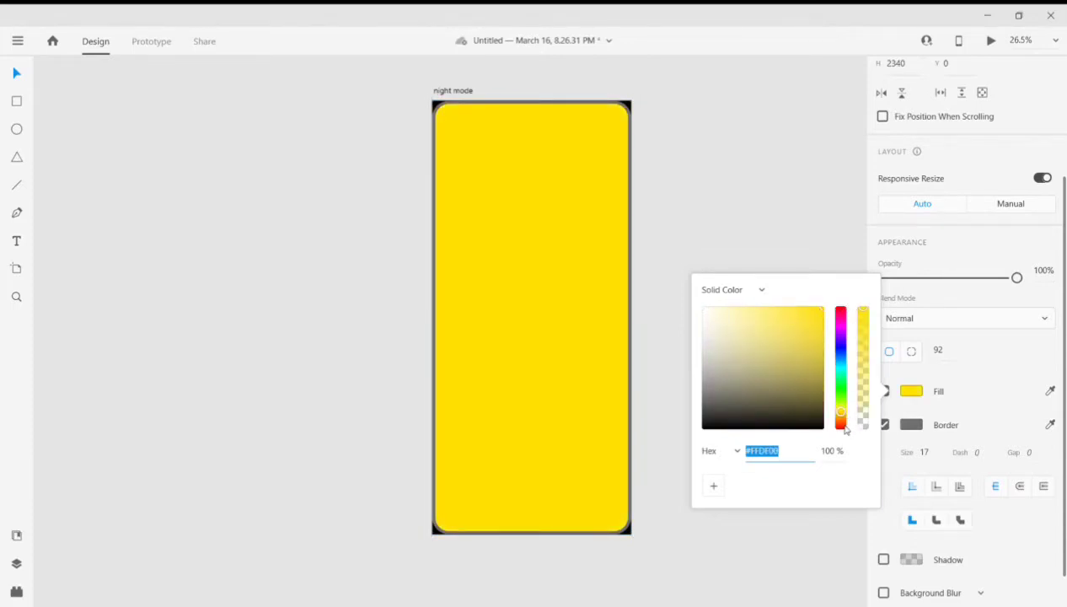
- Change the rectangle's fill to a linear gradient and slant its axis from right of the upper edge's centre to below the lower edge
{"action": "left_click_drag", "start_coordinate": [737, 318], "coordinate": [740, 311]}
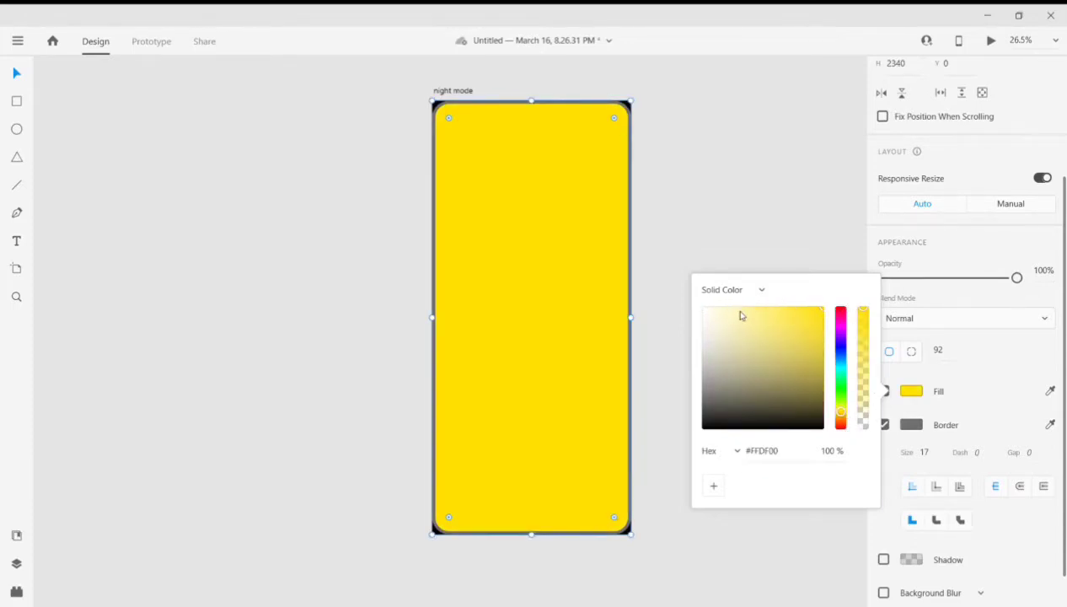
{"action": "left_click", "coordinate": [737, 312]}
{"action": "left_click_drag", "start_coordinate": [531, 101], "coordinate": [565, 99]}
{"action": "left_click_drag", "start_coordinate": [531, 535], "coordinate": [508, 588]}
{"action": "left_click_drag", "start_coordinate": [565, 99], "coordinate": [552, 102]}
- Set the gradient's start stop to a pale yellow and its end stop to amber #E7AA02
{"action": "left_click", "coordinate": [865, 301]}
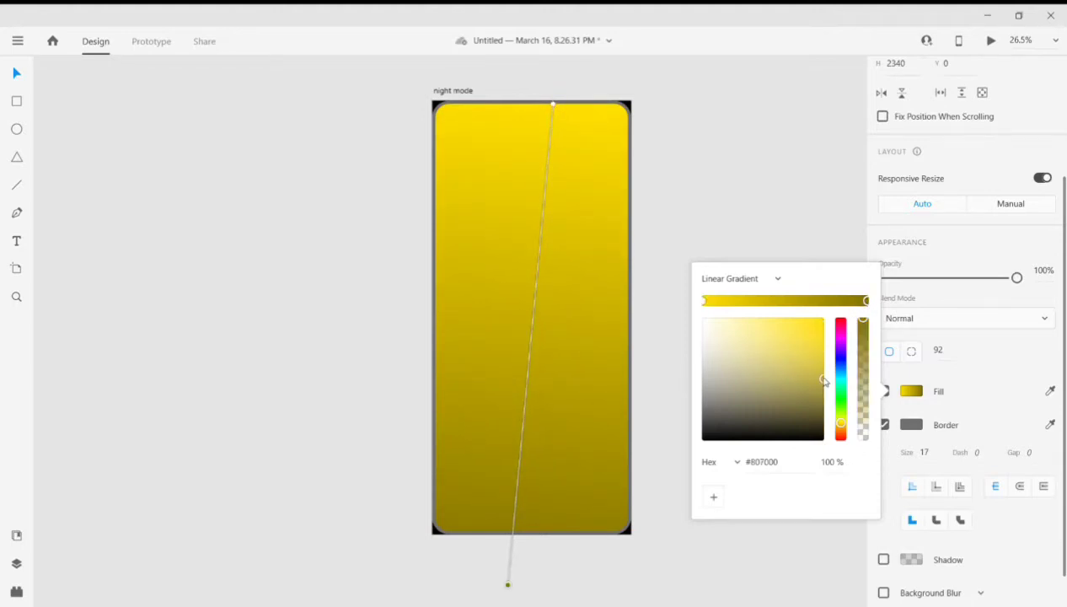
{"action": "left_click", "coordinate": [824, 359]}
{"action": "left_click_drag", "start_coordinate": [824, 359], "coordinate": [824, 352]}
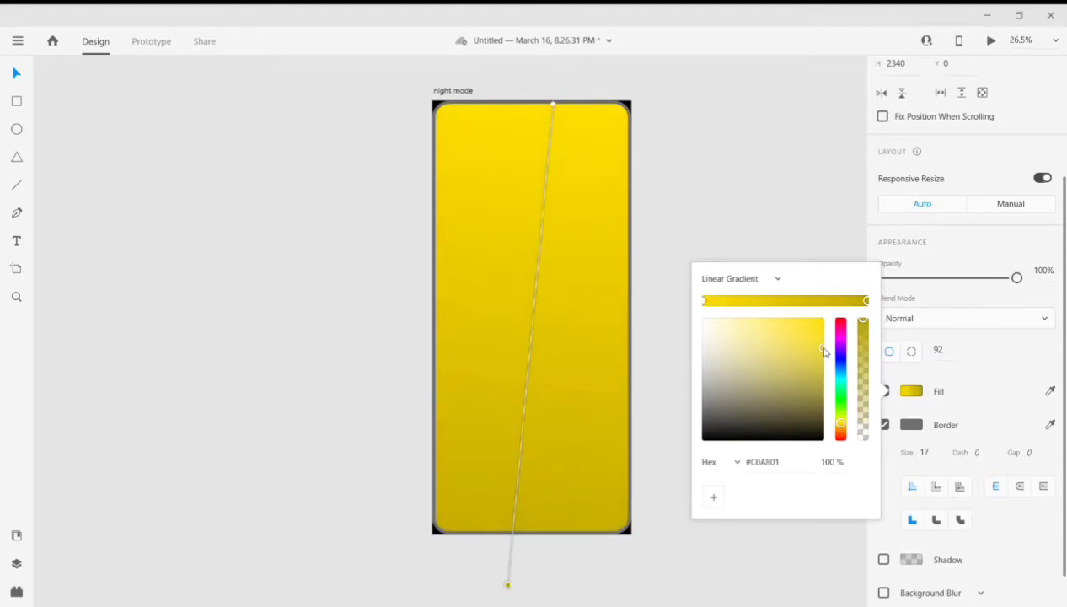
{"action": "left_click", "coordinate": [704, 301]}
{"action": "left_click_drag", "start_coordinate": [800, 326], "coordinate": [761, 322]}
{"action": "left_click", "coordinate": [865, 300]}
{"action": "mouse_move", "coordinate": [826, 352]}
{"action": "left_mouse_down"}
{"action": "mouse_move", "coordinate": [824, 312]}
{"action": "mouse_move", "coordinate": [825, 335]}
{"action": "left_mouse_up"}
{"action": "left_click_drag", "start_coordinate": [841, 431], "coordinate": [841, 430]}
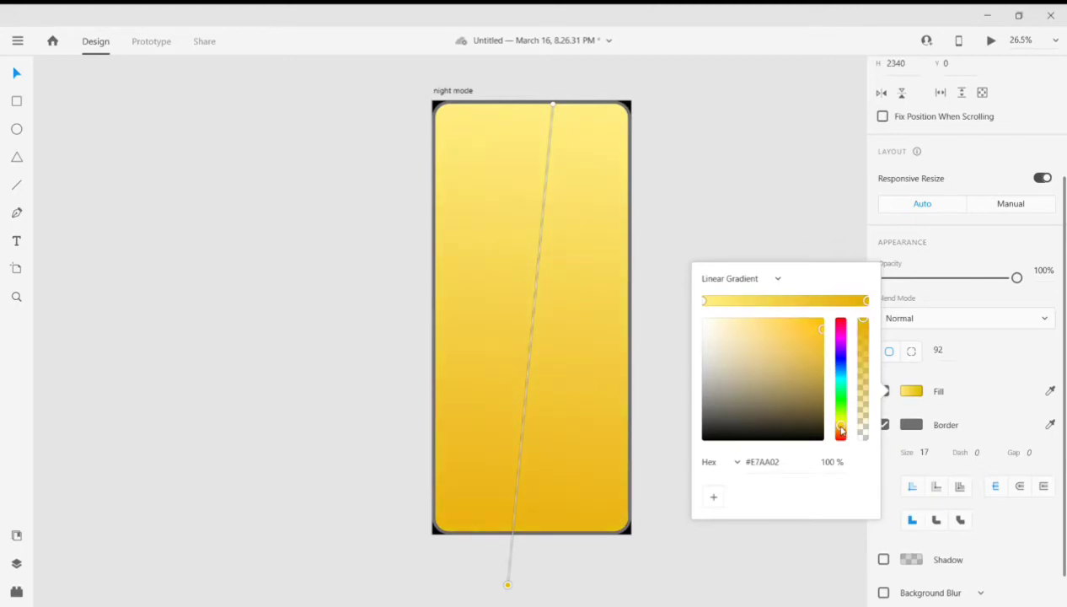
{"action": "left_click", "coordinate": [726, 546]}
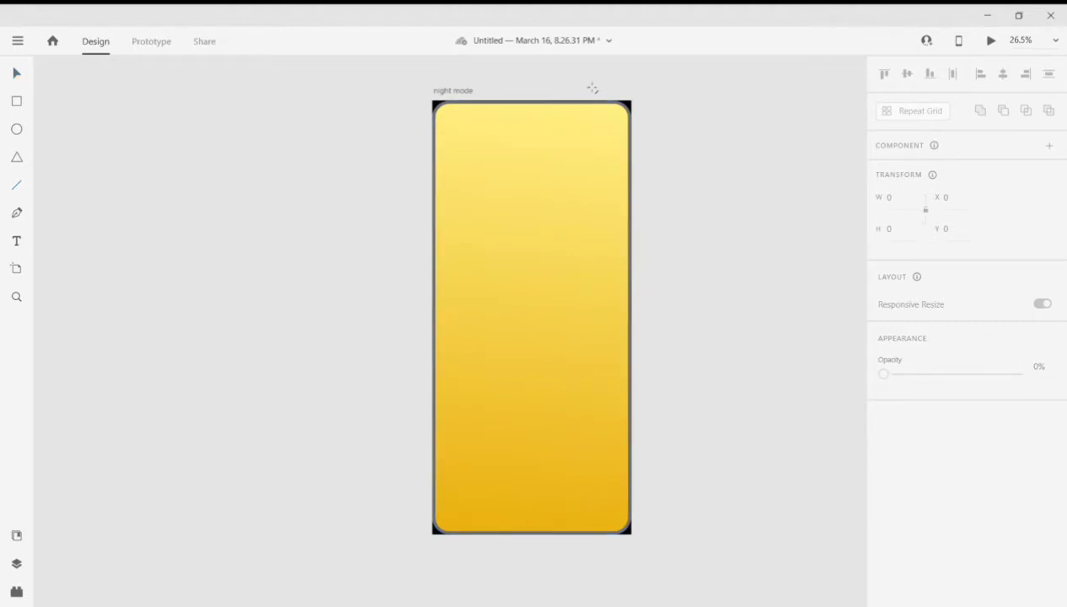
- Draw a vertical line about 1122 long from above the artboard down its right part, and set its border size to 29
{"action": "left_click_drag", "start_coordinate": [587, 83], "coordinate": [589, 224]}
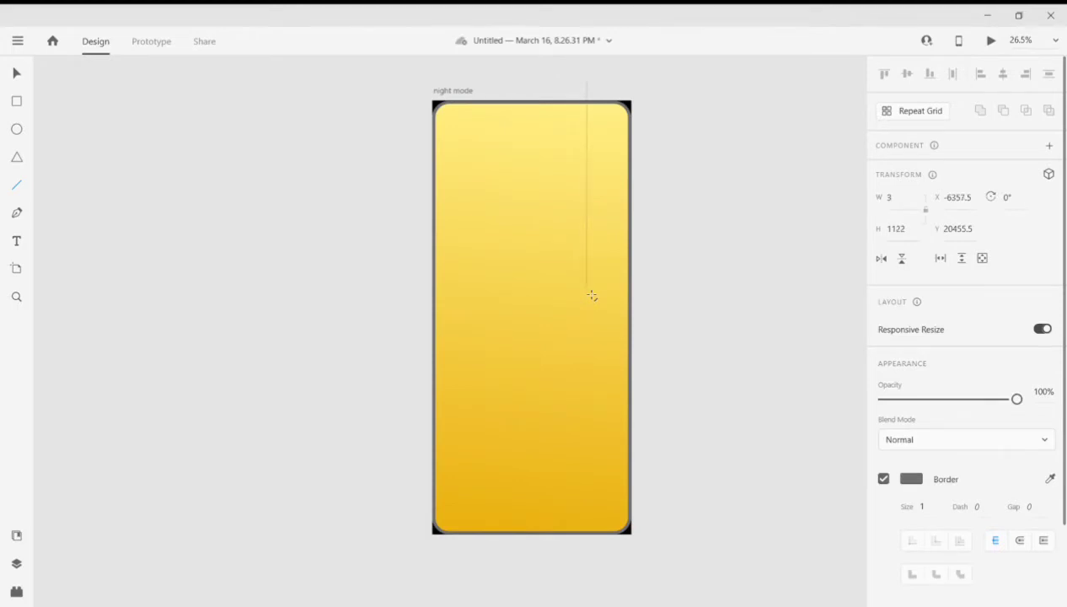
{"action": "left_click_drag", "start_coordinate": [593, 296], "coordinate": [593, 296]}
{"action": "scroll", "coordinate": [675, 257], "scroll_direction": "up", "scroll_amount": 2}
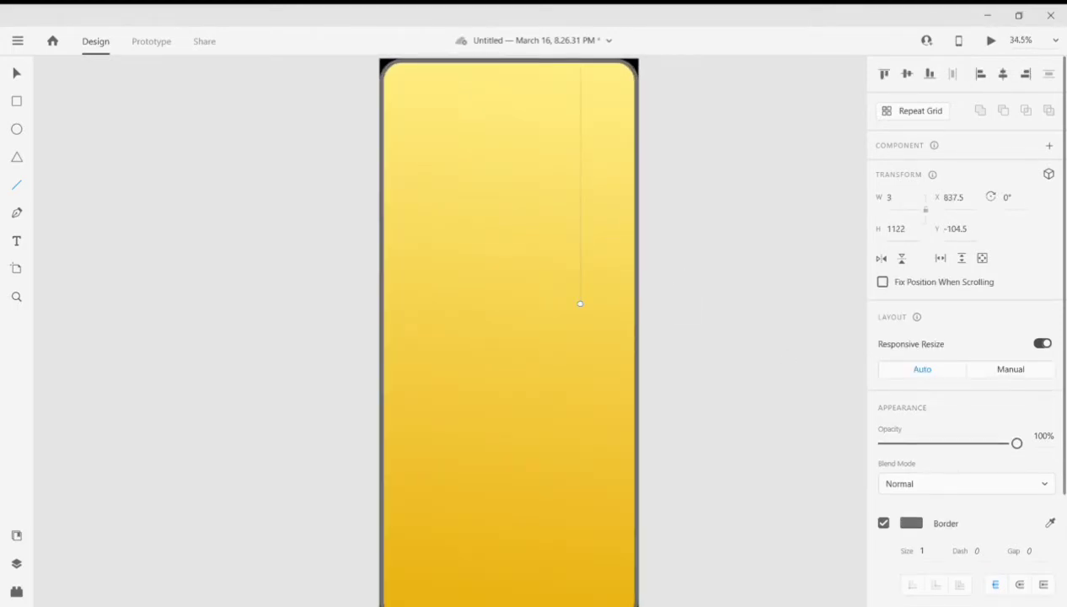
{"action": "left_click", "coordinate": [937, 553]}
{"action": "type", "text": "29"}
{"action": "key", "text": "Return"}
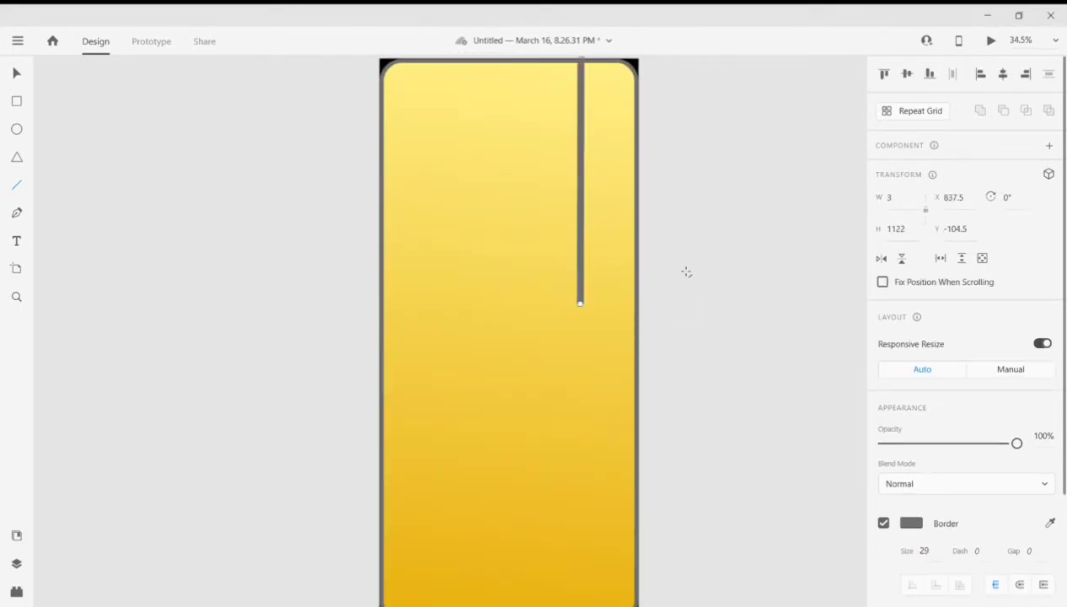
- Move the vertical line closer to the artboard's right edge, to about X 883.5, Y -97.5
{"action": "scroll", "coordinate": [482, 96], "scroll_direction": "up", "scroll_amount": 2}
{"action": "left_click", "coordinate": [18, 75]}
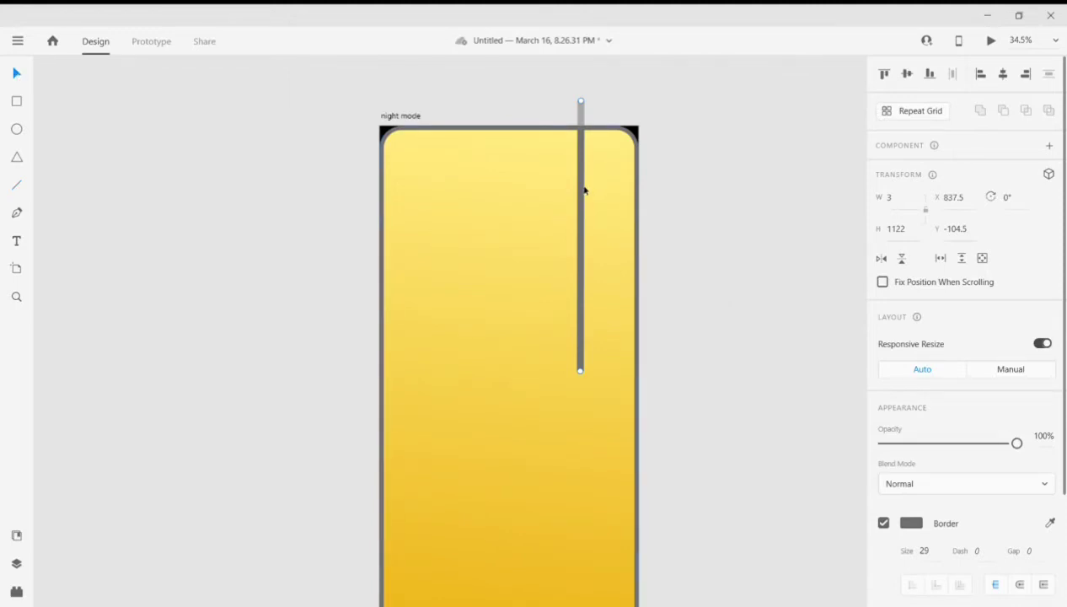
{"action": "left_click_drag", "start_coordinate": [583, 194], "coordinate": [594, 195]}
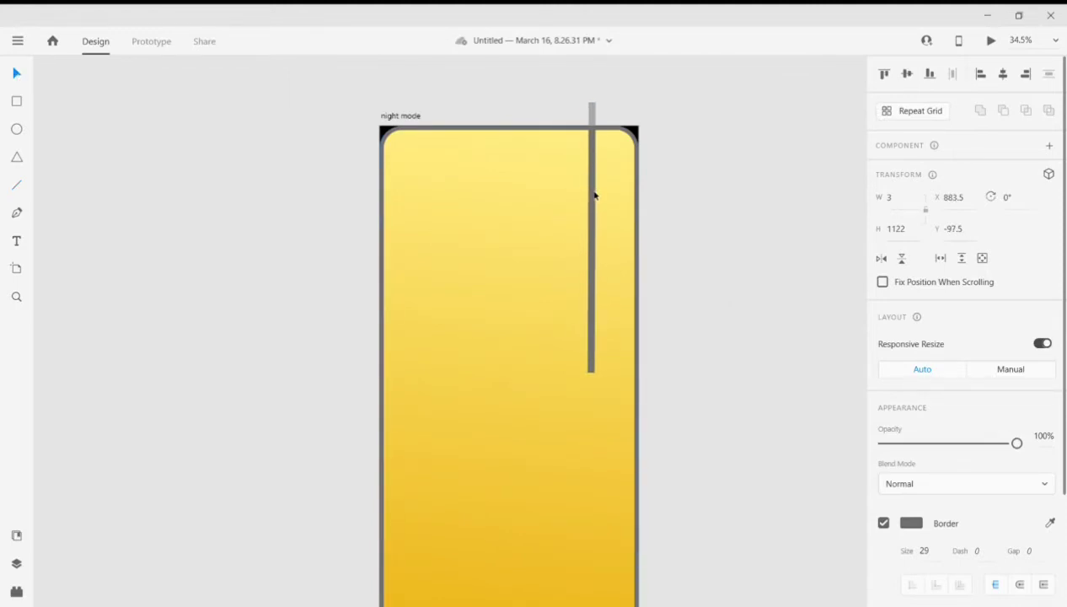
- Reduce the line's border size to 20 and nudge it slightly right and up to X 888.5, Y -98.5
{"action": "scroll", "coordinate": [939, 455], "scroll_direction": "down", "scroll_amount": 2}
{"action": "left_click", "coordinate": [920, 410]}
{"action": "type", "text": "20"}
{"action": "key", "text": "Return"}
{"action": "scroll", "coordinate": [615, 335], "scroll_direction": "down", "scroll_amount": 1}
{"action": "key", "text": "Up"}
{"action": "key", "text": "Right"}
{"action": "key", "text": "Right"}
{"action": "key", "text": "Right"}
{"action": "key", "text": "Right"}
{"action": "key", "text": "Right"}
- Set the line's width to 0 so it is perfectly vertical
{"action": "scroll", "coordinate": [961, 249], "scroll_direction": "up", "scroll_amount": 1}
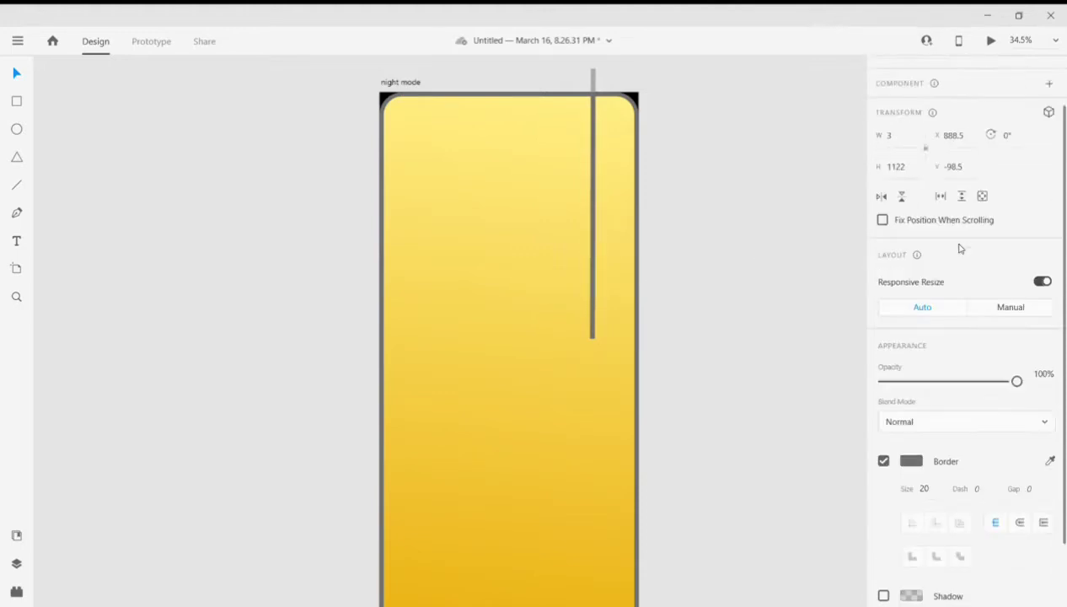
{"action": "scroll", "coordinate": [961, 249], "scroll_direction": "up", "scroll_amount": 1}
{"action": "left_click_drag", "start_coordinate": [896, 200], "coordinate": [862, 202]}
{"action": "type", "text": "0"}
{"action": "key", "text": "Return"}
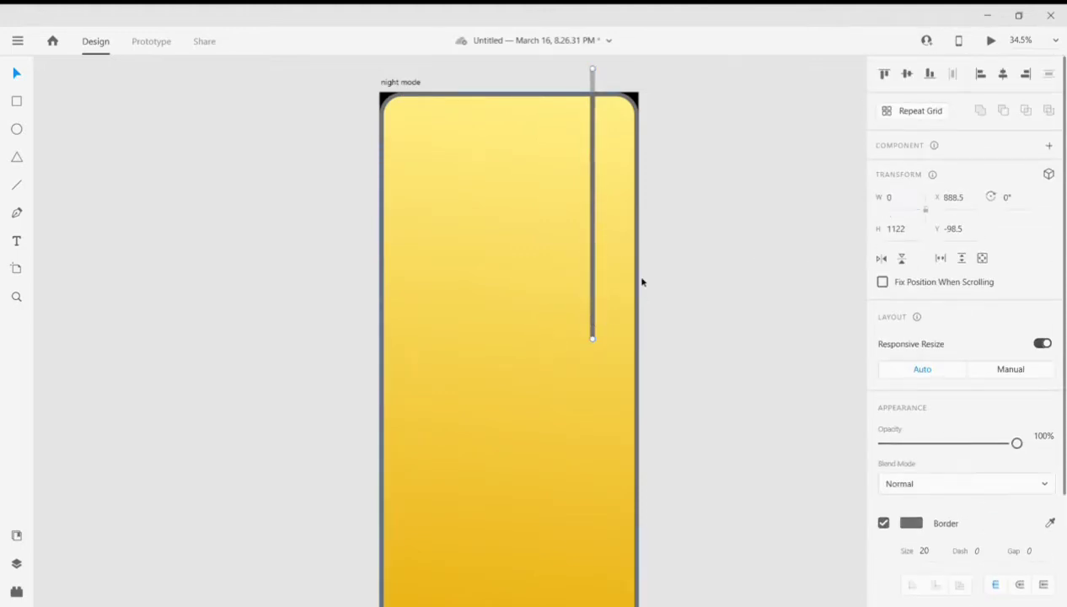
- Raise the vertical line to about X 886.5, Y -194.5
{"action": "scroll", "coordinate": [657, 381], "scroll_direction": "down", "scroll_amount": 2}
{"action": "scroll", "coordinate": [651, 379], "scroll_direction": "up", "scroll_amount": 2}
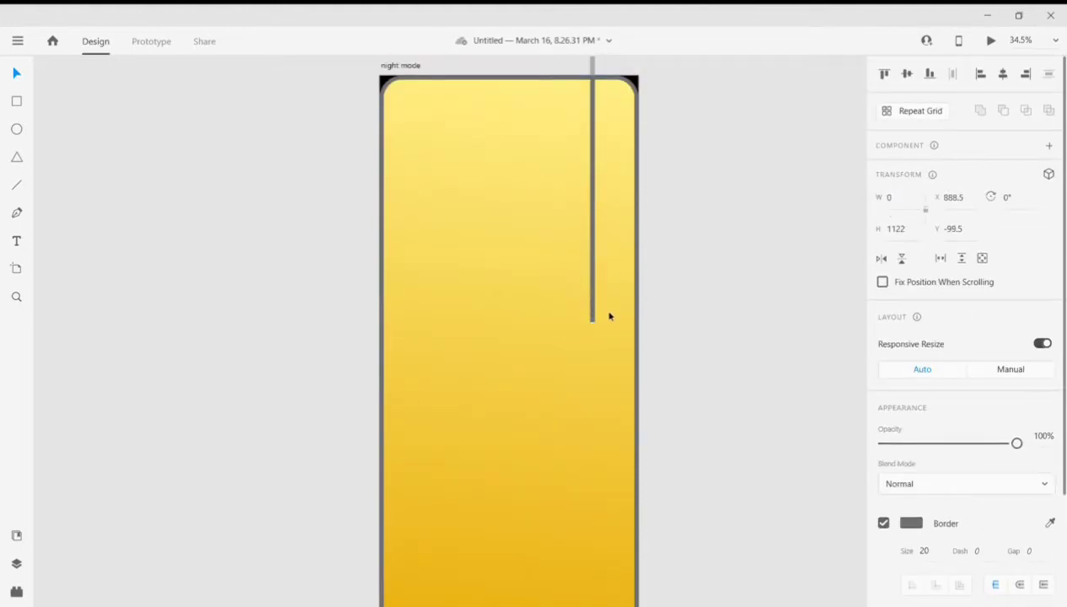
{"action": "left_click_drag", "start_coordinate": [592, 312], "coordinate": [592, 291]}
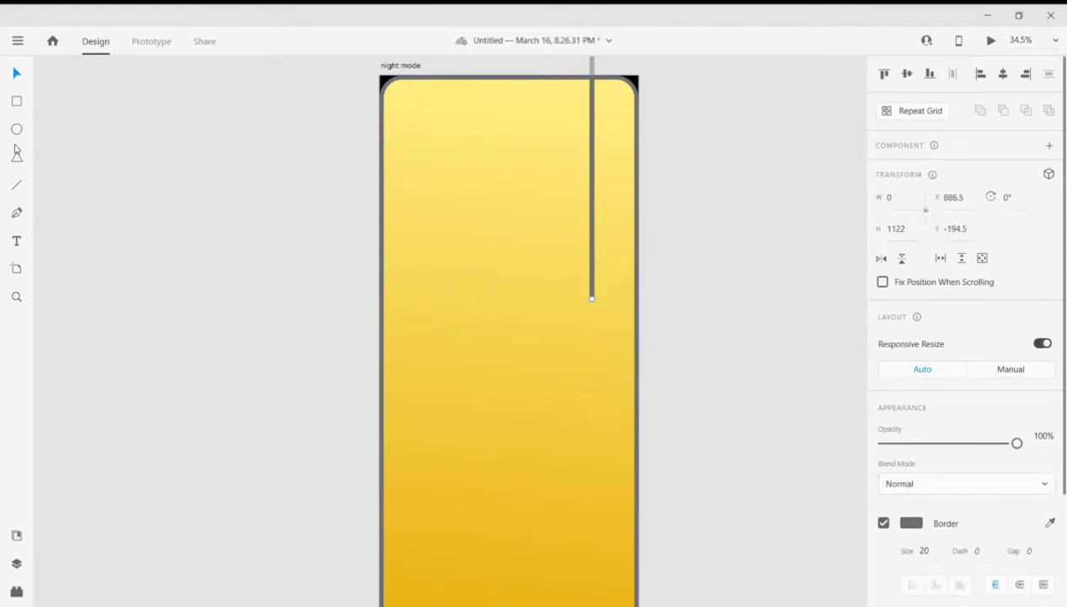
- Draw a small ellipse about 70 high at the line's lower end and set its width to 70
{"action": "left_click_drag", "start_coordinate": [589, 295], "coordinate": [591, 312]}
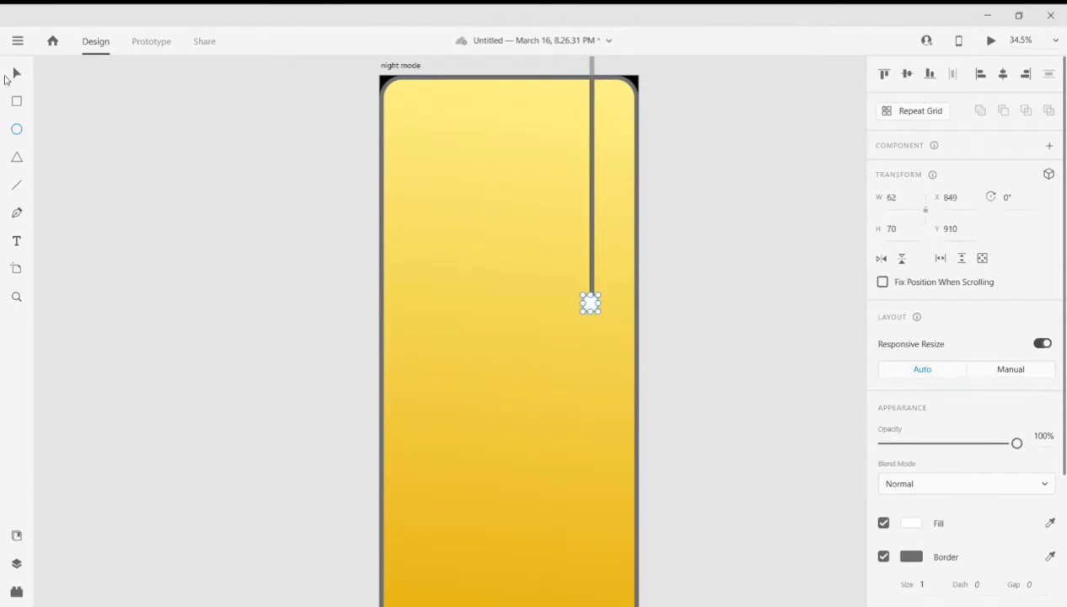
{"action": "left_click", "coordinate": [892, 207]}
{"action": "type", "text": "70"}
{"action": "key", "text": "Return"}
- Scale the circle down to about 62 × 62 and centre it on the line's lower end at about X 856, Y 906
{"action": "left_click_drag", "start_coordinate": [594, 306], "coordinate": [594, 306]}
{"action": "scroll", "coordinate": [601, 292], "scroll_direction": "up", "scroll_amount": 4}
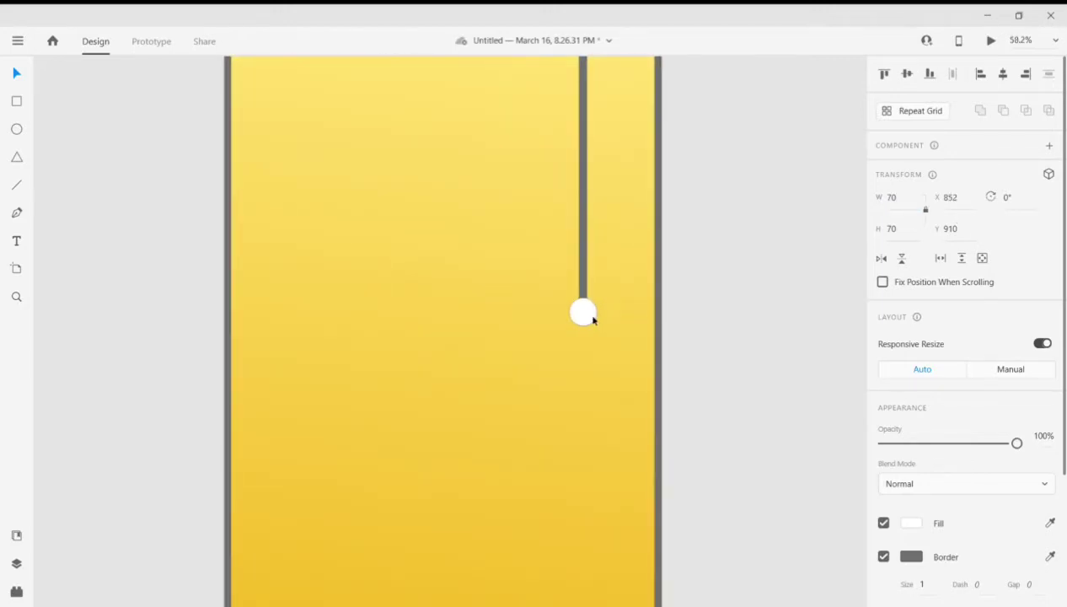
{"action": "left_click_drag", "start_coordinate": [602, 317], "coordinate": [578, 333]}
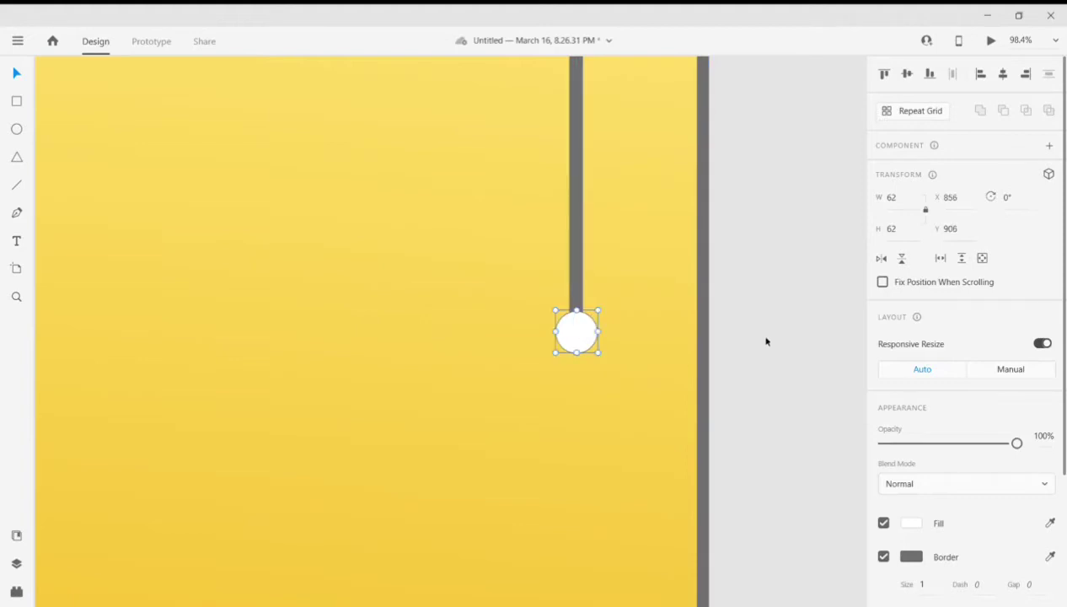
- Set the border size of the white circle at the cord's end to 9
{"action": "scroll", "coordinate": [631, 334], "scroll_direction": "down", "scroll_amount": 3}
{"action": "scroll", "coordinate": [667, 258], "scroll_direction": "down", "scroll_amount": 4}
{"action": "scroll", "coordinate": [650, 295], "scroll_direction": "up", "scroll_amount": 3}
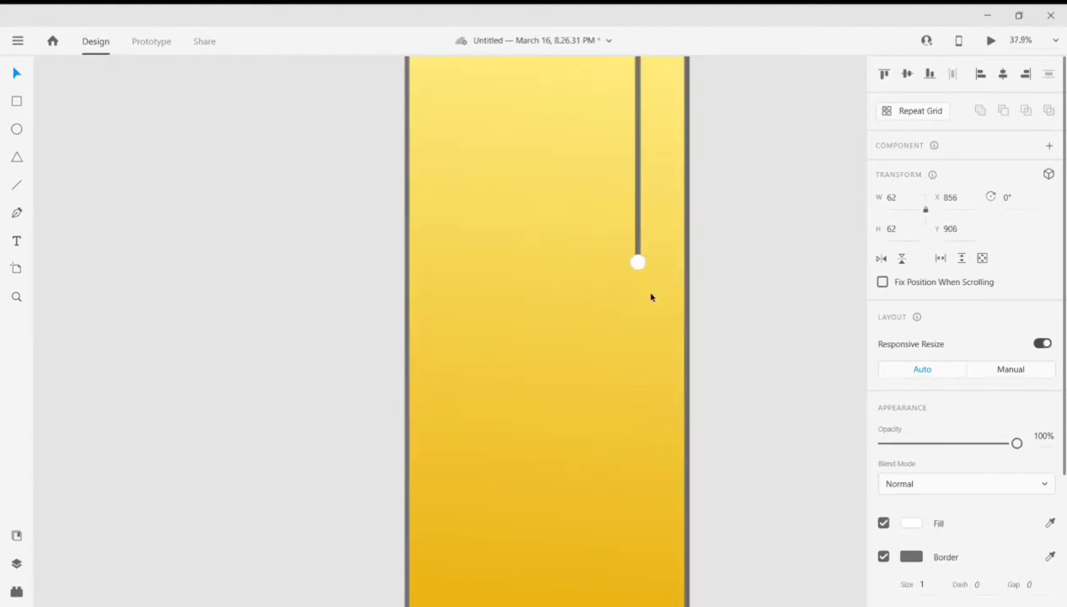
{"action": "left_click", "coordinate": [923, 583]}
{"action": "type", "text": "9"}
{"action": "key", "text": "Return"}
{"action": "scroll", "coordinate": [892, 466], "scroll_direction": "down", "scroll_amount": 3}
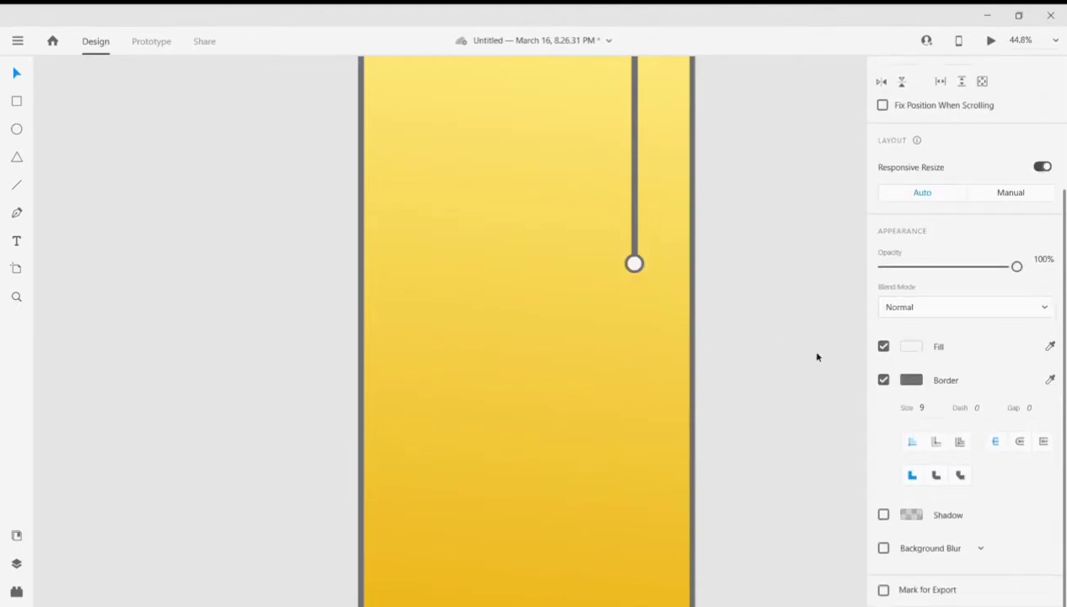
- Fill the cord's end circle with the yellow sampled from the background gradient just below it
{"action": "left_click", "coordinate": [913, 349]}
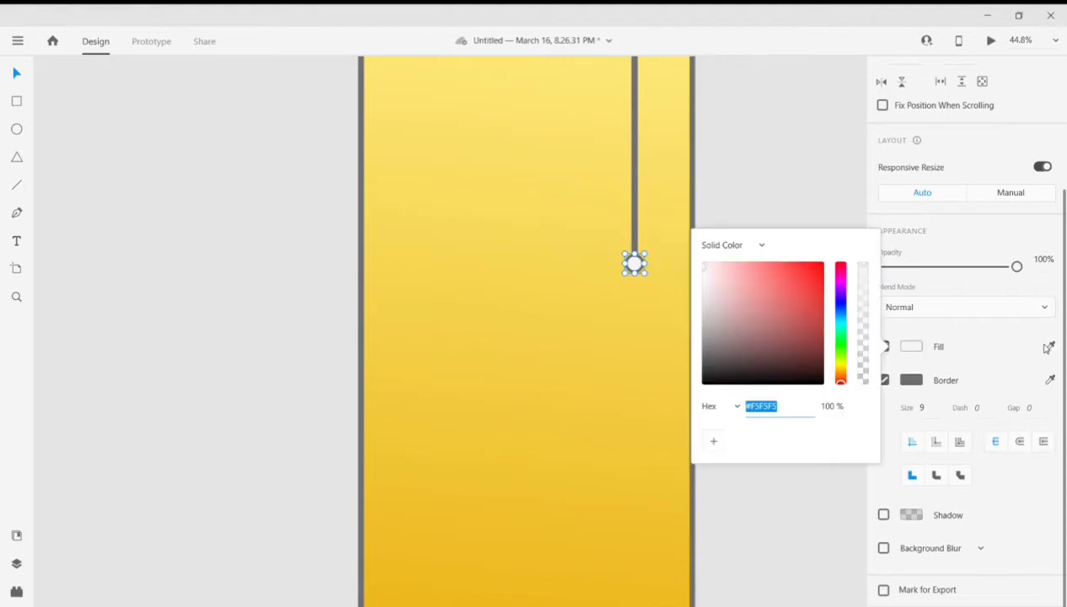
{"action": "left_click", "coordinate": [1050, 346]}
{"action": "left_click", "coordinate": [651, 340]}
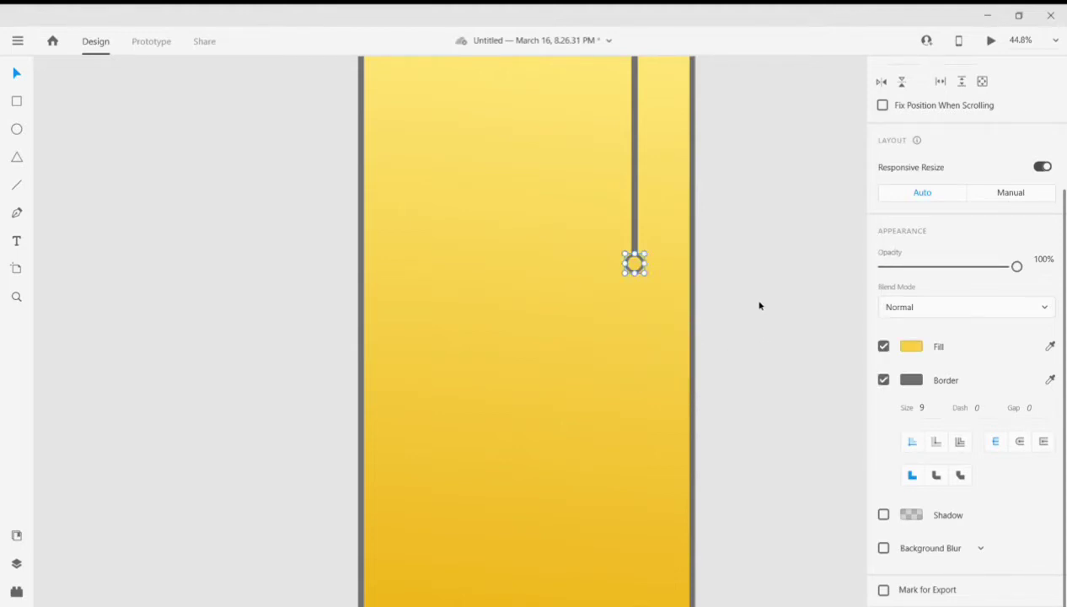
{"action": "left_click", "coordinate": [743, 295]}
{"action": "scroll", "coordinate": [746, 304], "scroll_direction": "down", "scroll_amount": 3}
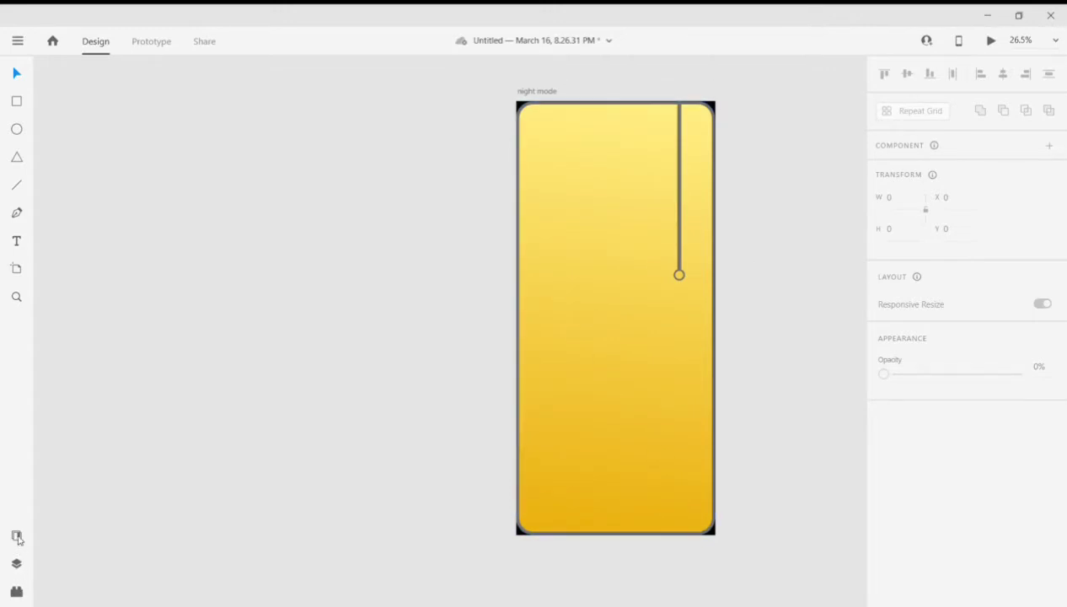
- Place the "Clear, Tuesday, February 21" component from the document assets at about X 113, Y 1723
{"action": "left_click", "coordinate": [16, 536]}
{"action": "scroll", "coordinate": [750, 497], "scroll_direction": "down", "scroll_amount": 2}
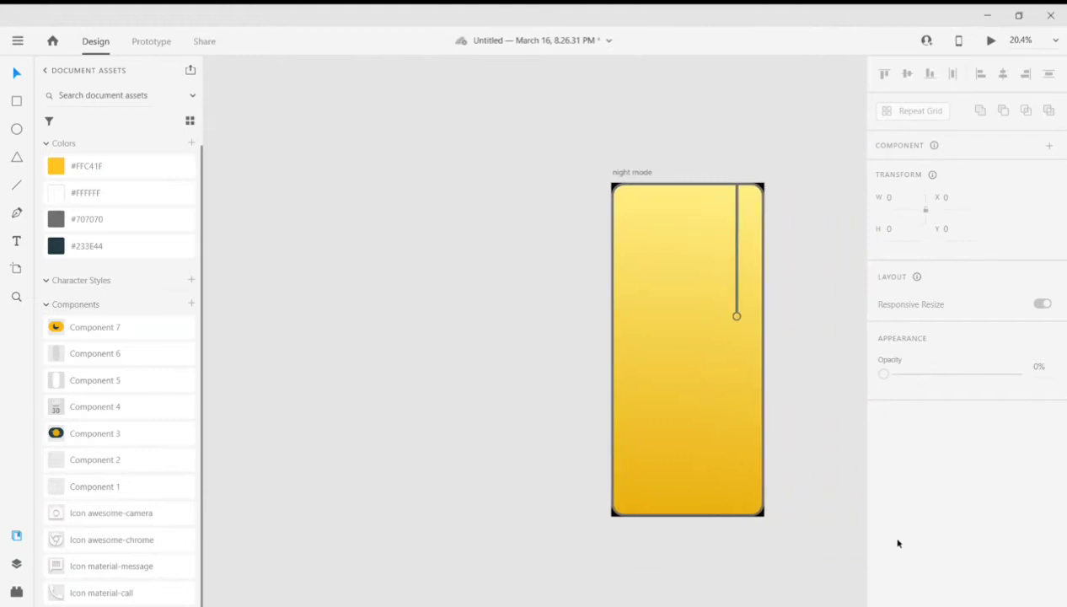
{"action": "scroll", "coordinate": [696, 505], "scroll_direction": "right", "scroll_amount": 2}
{"action": "scroll", "coordinate": [696, 453], "scroll_direction": "up", "scroll_amount": 2}
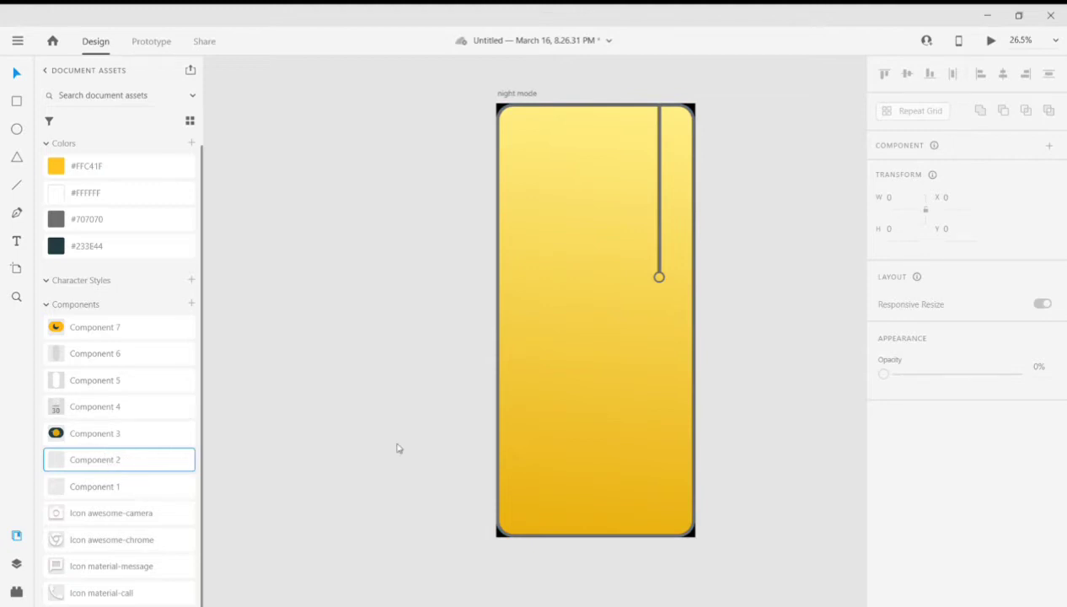
{"action": "scroll", "coordinate": [524, 348], "scroll_direction": "up", "scroll_amount": 1}
{"action": "scroll", "coordinate": [524, 348], "scroll_direction": "down", "scroll_amount": 2}
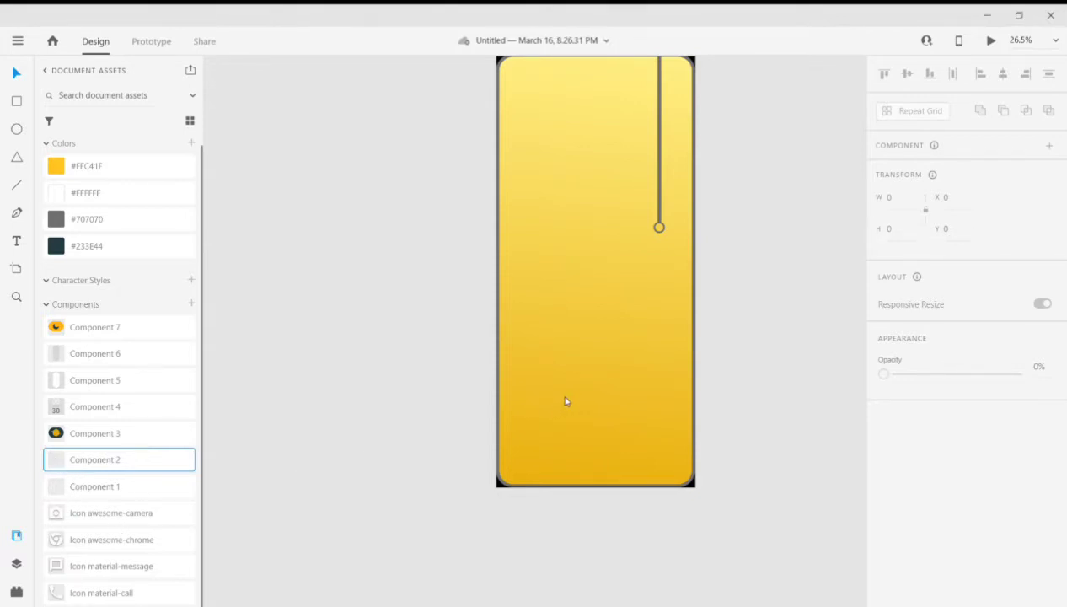
{"action": "key", "text": "ctrl+v"}
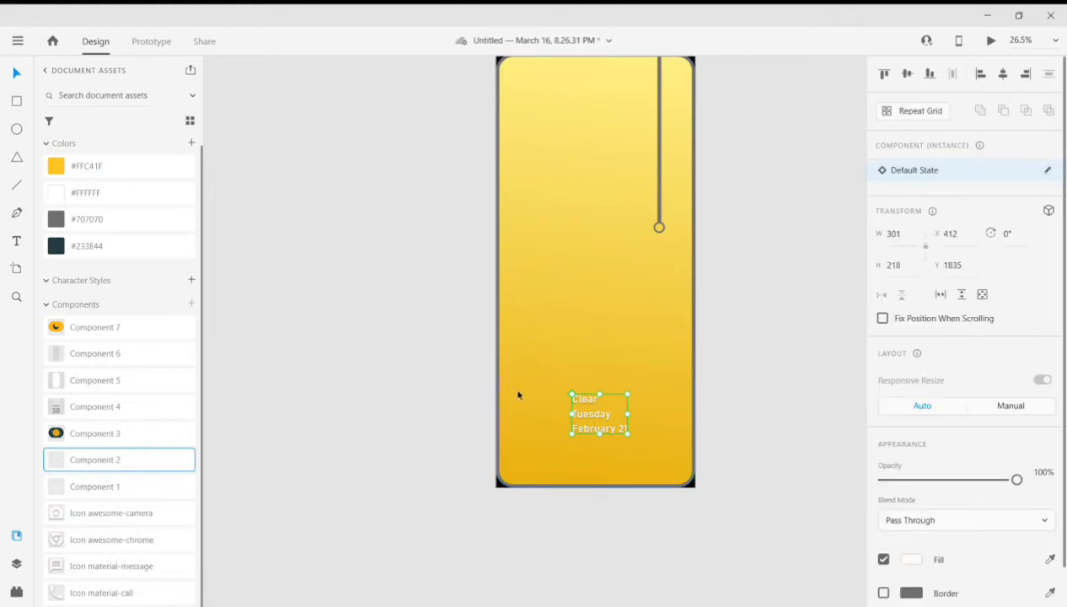
{"action": "left_click_drag", "start_coordinate": [597, 415], "coordinate": [545, 400]}
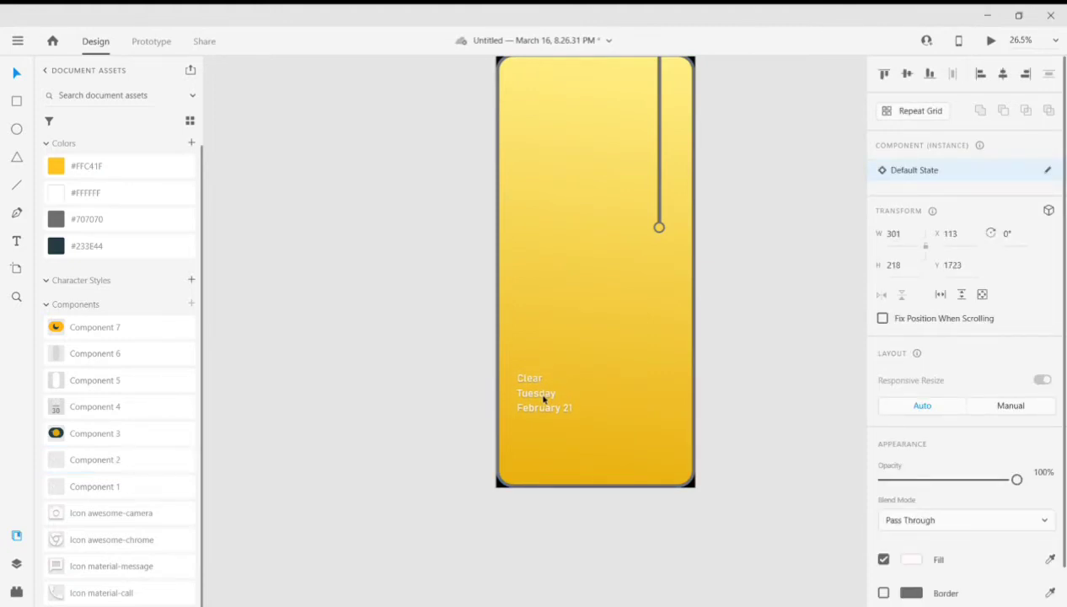
- Add the translucent pill component at about X 827, Y 864, layered above the background and behind the cord's circle
{"action": "left_click", "coordinate": [95, 381]}
{"action": "left_click_drag", "start_coordinate": [235, 357], "coordinate": [665, 237]}
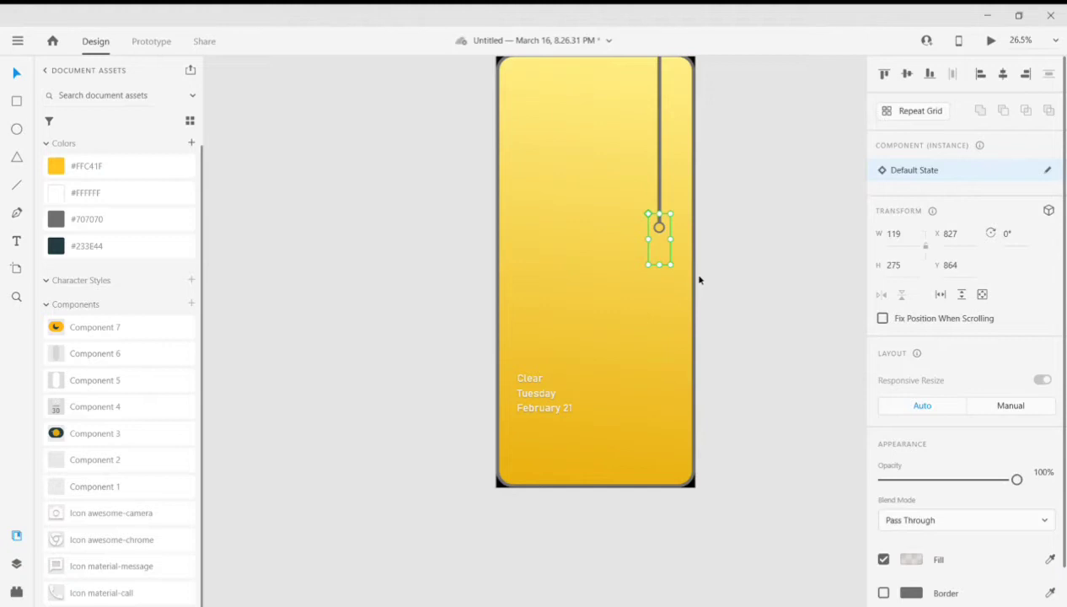
{"action": "key", "text": "ctrl+]"}
{"action": "left_click", "coordinate": [759, 274]}
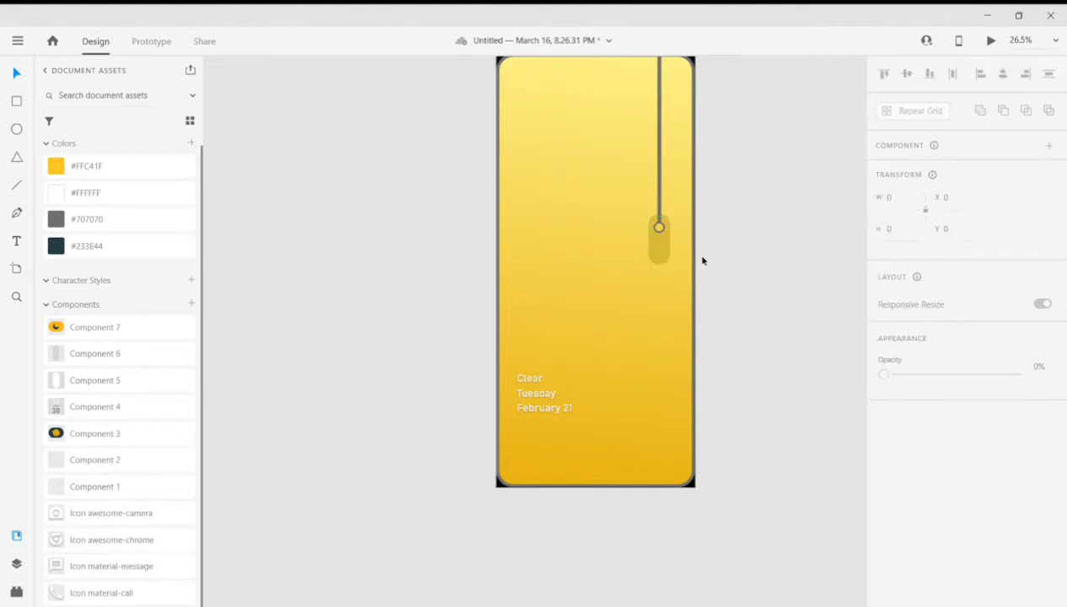
- Enlarge the cord's circle to about 74 × 74 and fit it into the pill's upper end at about X 850, Y 883
{"action": "scroll", "coordinate": [674, 240], "scroll_direction": "up", "scroll_amount": 5}
{"action": "left_click", "coordinate": [646, 207]}
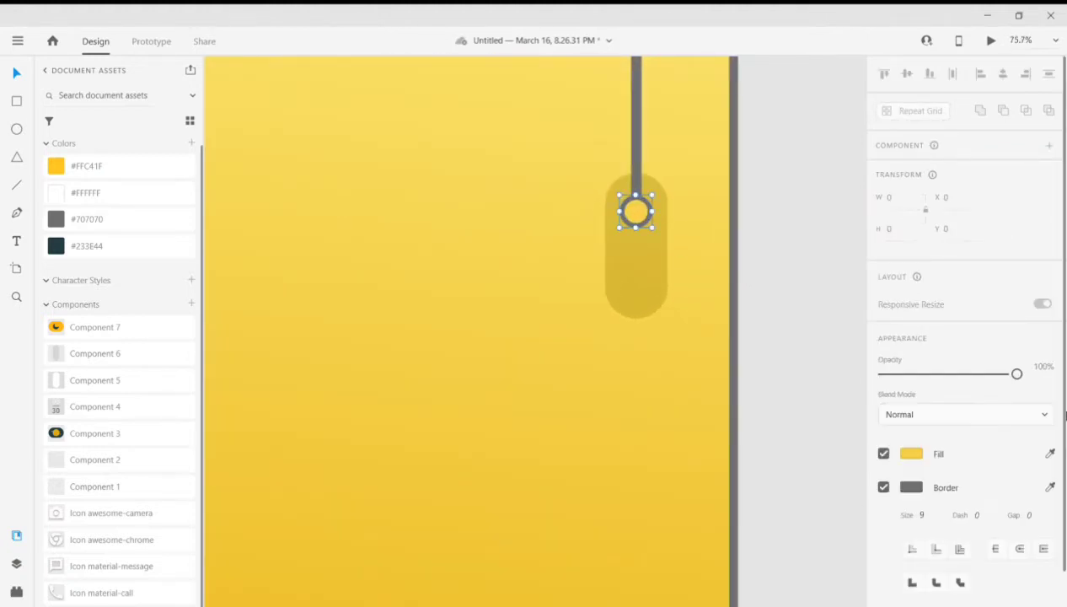
{"action": "scroll", "coordinate": [884, 335], "scroll_direction": "down", "scroll_amount": 2}
{"action": "mouse_move", "coordinate": [919, 408]}
{"action": "left_mouse_down"}
{"action": "mouse_move", "coordinate": [915, 371]}
{"action": "mouse_move", "coordinate": [914, 402]}
{"action": "left_mouse_up"}
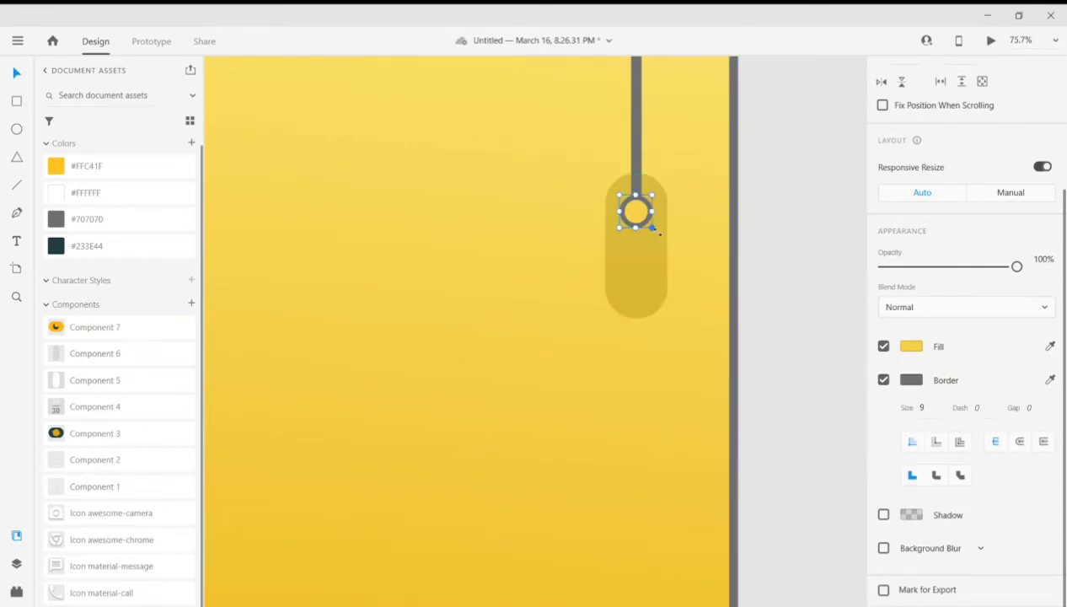
{"action": "left_click_drag", "start_coordinate": [657, 232], "coordinate": [642, 190]}
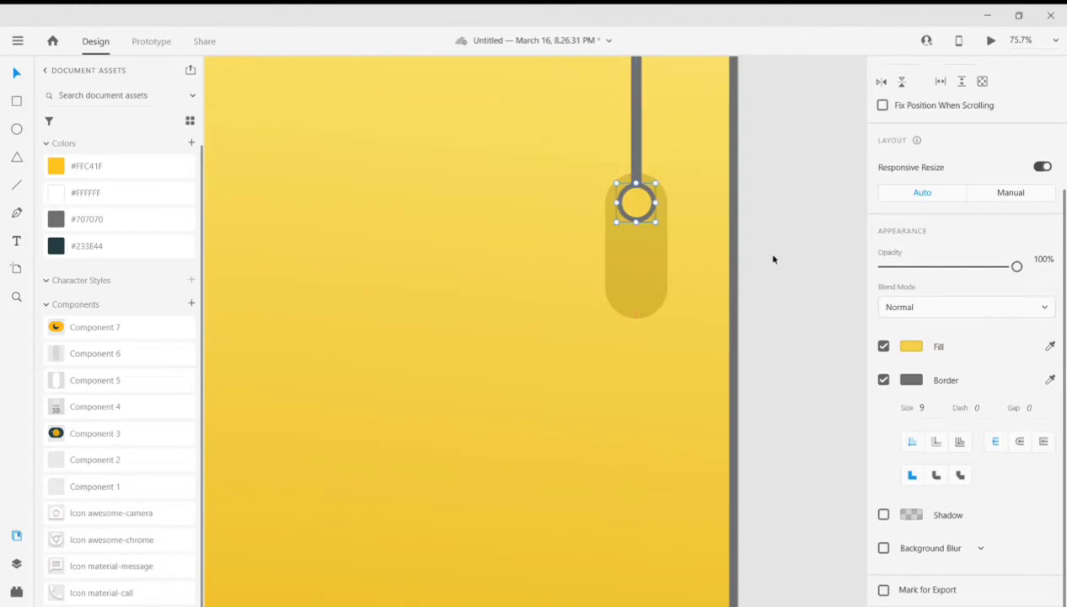
{"action": "left_click", "coordinate": [772, 259]}
{"action": "scroll", "coordinate": [762, 362], "scroll_direction": "down", "scroll_amount": 5, "text": "ctrl"}
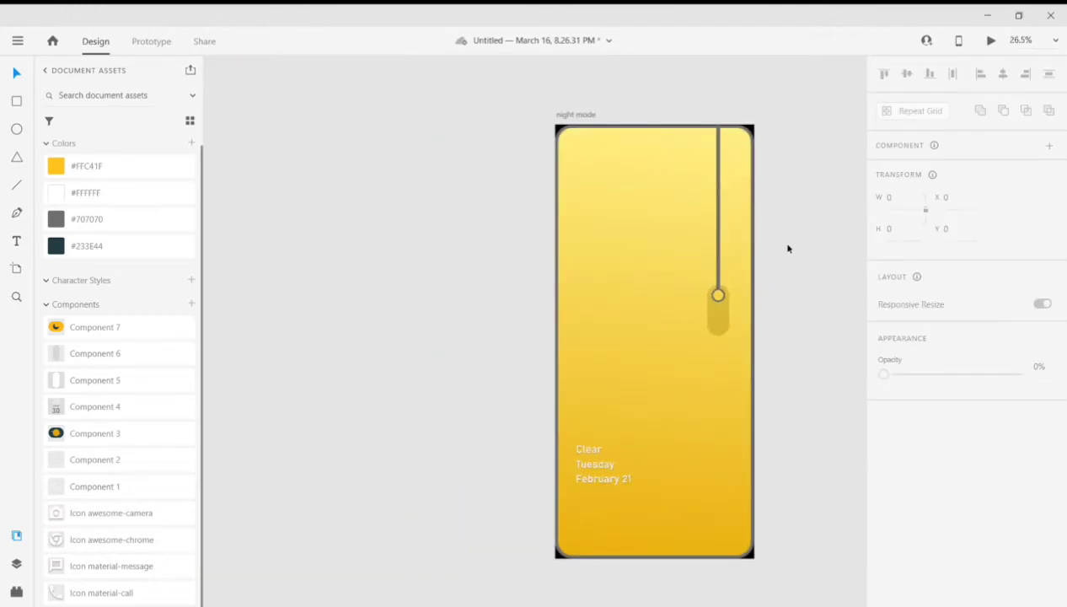
- Place the dark weather icon (Component 3) at about X 113, Y 1569 and the 08/30 clock (Component 4) at about X 113, Y 156
{"action": "left_click_drag", "start_coordinate": [74, 443], "coordinate": [595, 428]}
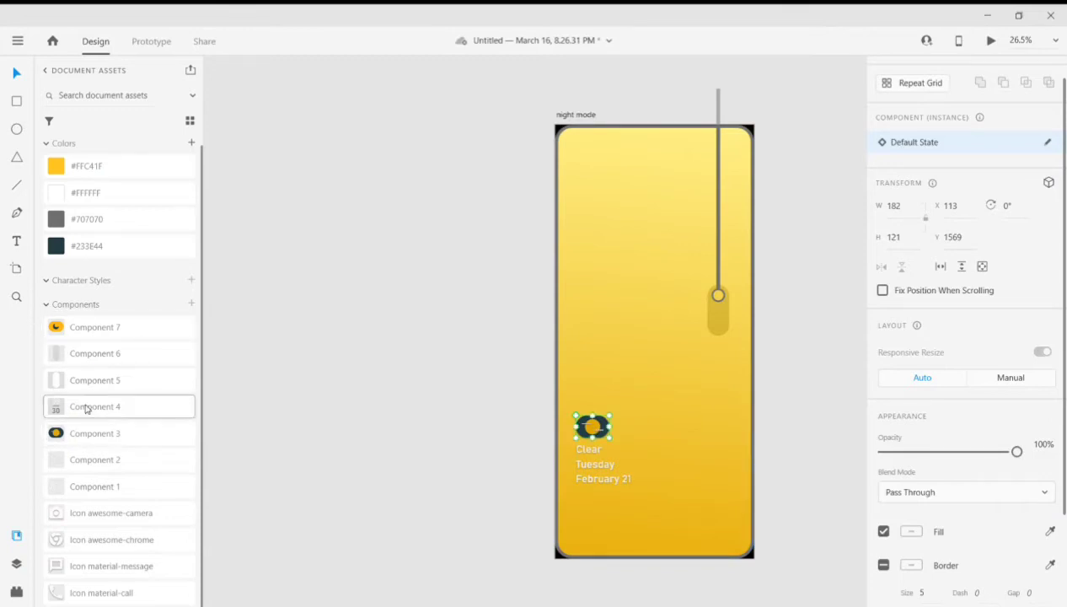
{"action": "left_click_drag", "start_coordinate": [449, 302], "coordinate": [600, 198]}
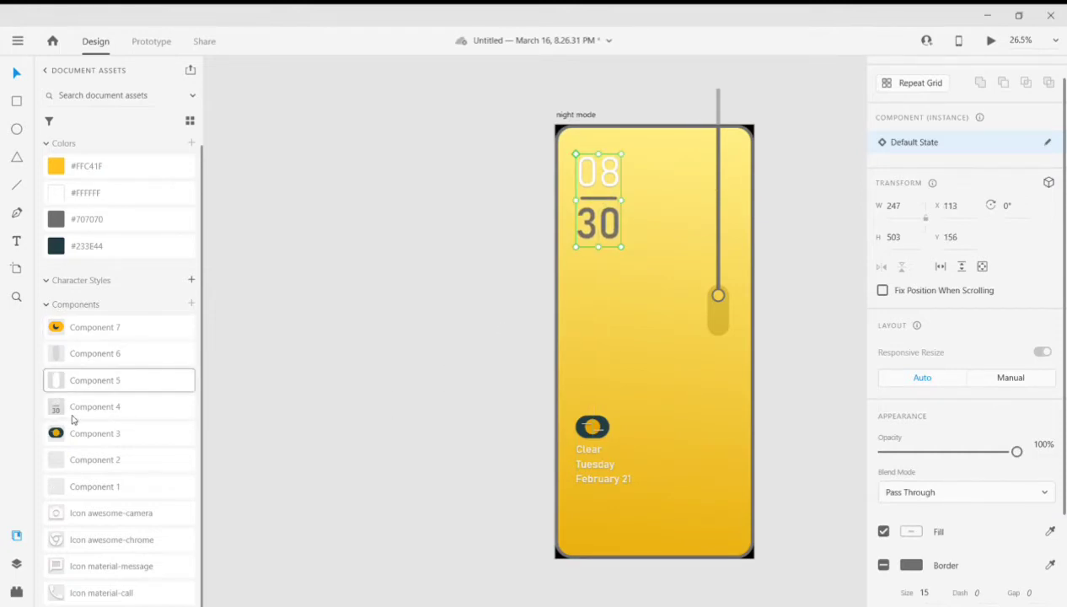
- Place the 30°c temperature component (Component 1) directly above the weather icon, left-aligned with it
{"action": "left_click", "coordinate": [86, 492]}
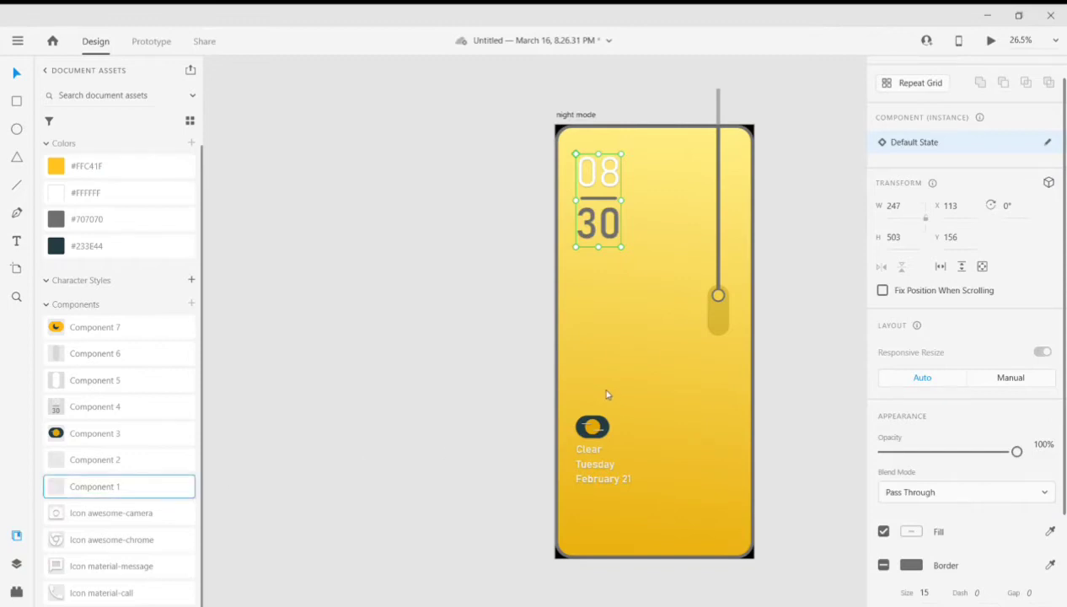
{"action": "left_click_drag", "start_coordinate": [612, 395], "coordinate": [631, 402]}
{"action": "left_click_drag", "start_coordinate": [631, 401], "coordinate": [596, 389]}
{"action": "left_click", "coordinate": [494, 488]}
{"action": "scroll", "coordinate": [719, 399], "scroll_direction": "down", "scroll_amount": 1}
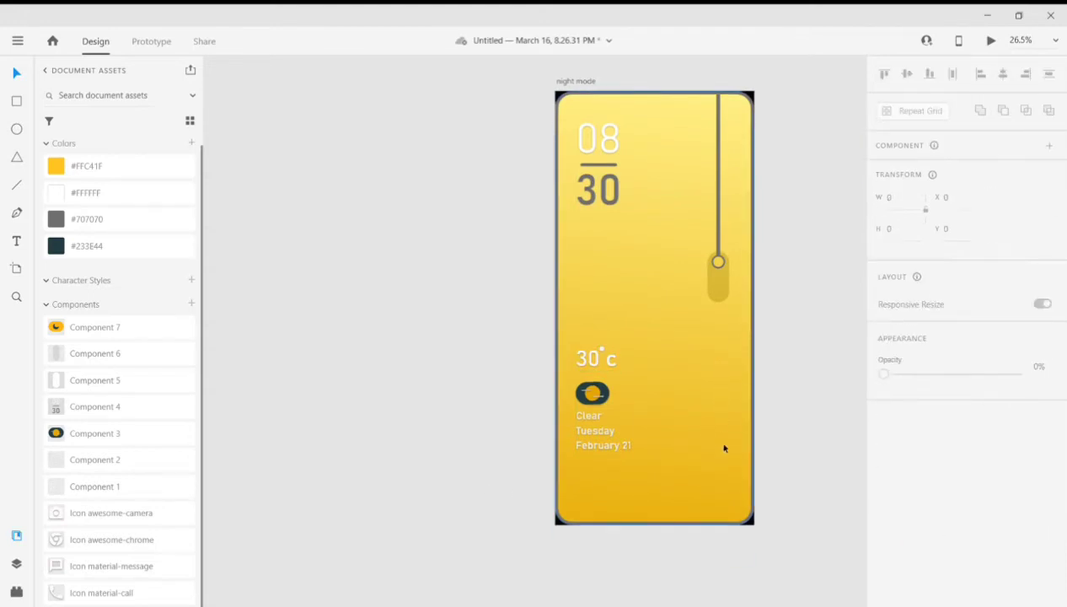
- Add the call, message, Chrome and camera icon components along the lower edge of the phone screen
{"action": "left_click", "coordinate": [72, 592]}
{"action": "left_click_drag", "start_coordinate": [593, 511], "coordinate": [635, 502]}
{"action": "left_click", "coordinate": [67, 565]}
{"action": "left_click_drag", "start_coordinate": [64, 541], "coordinate": [679, 511]}
{"action": "left_click_drag", "start_coordinate": [126, 512], "coordinate": [743, 507]}
{"action": "scroll", "coordinate": [691, 567], "scroll_direction": "up", "scroll_amount": 5}
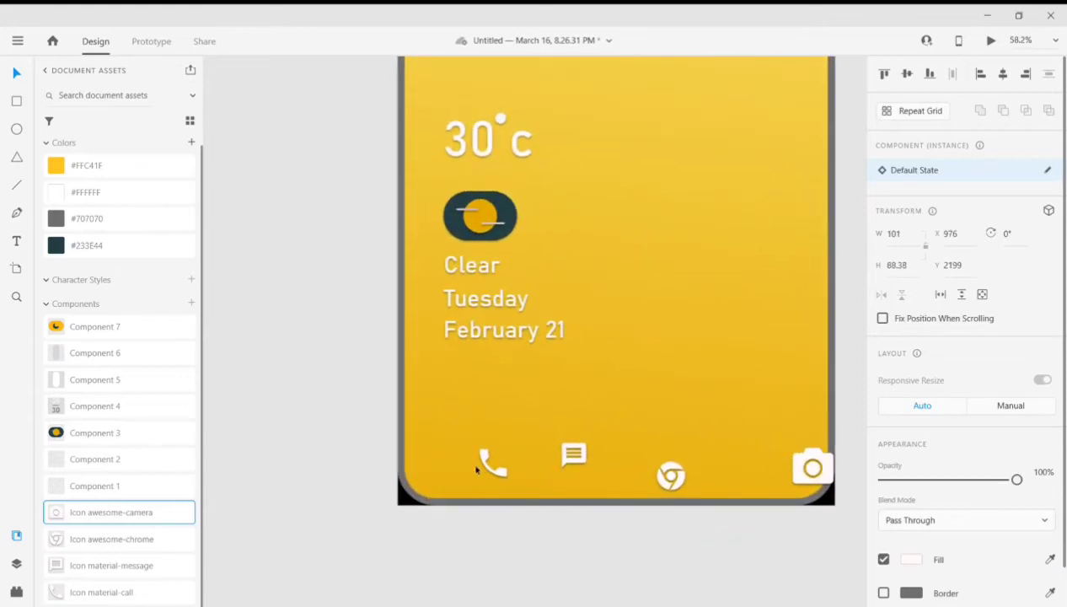
- Line up the call, message and Chrome icons beneath the date text and move the camera icon to about X 870, Y 2140
{"action": "left_click_drag", "start_coordinate": [486, 456], "coordinate": [453, 452]}
{"action": "left_click_drag", "start_coordinate": [573, 451], "coordinate": [524, 441]}
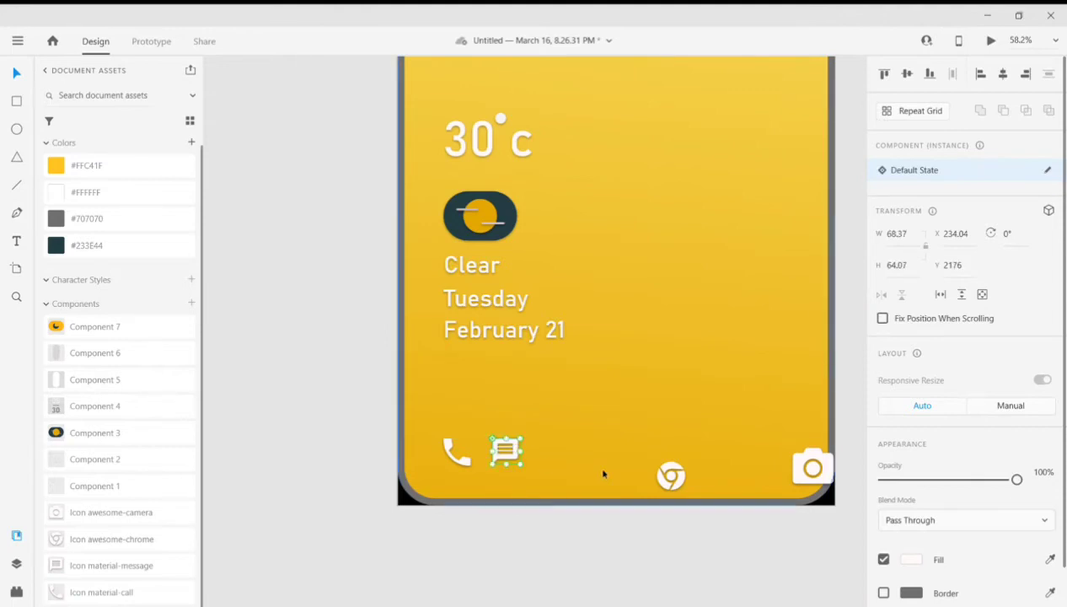
{"action": "left_click_drag", "start_coordinate": [670, 469], "coordinate": [556, 447]}
{"action": "left_click_drag", "start_coordinate": [810, 464], "coordinate": [776, 440]}
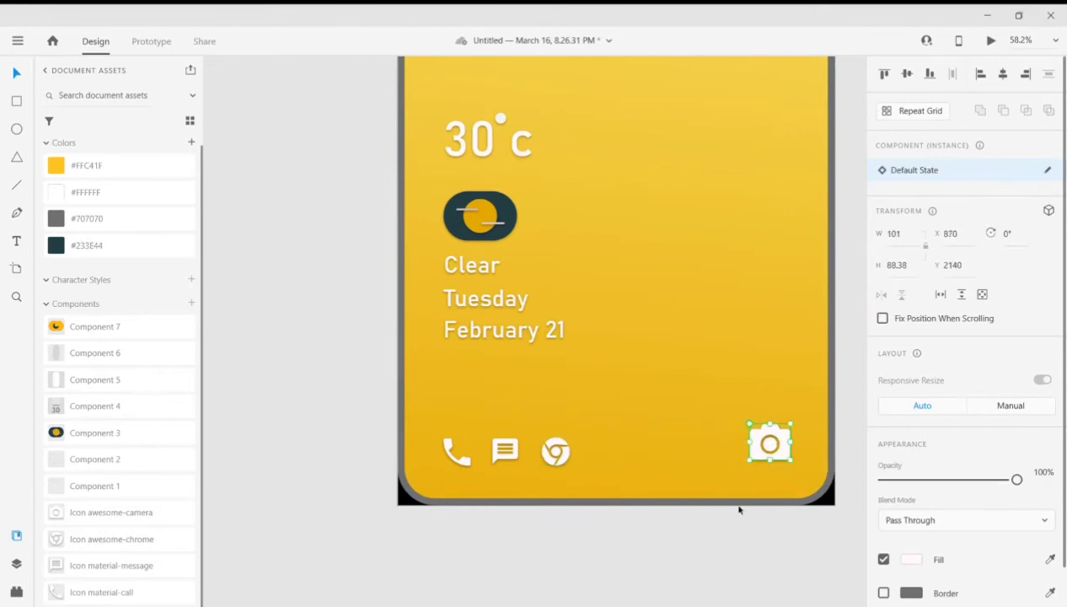
{"action": "left_click", "coordinate": [803, 543]}
{"action": "scroll", "coordinate": [803, 539], "scroll_direction": "down", "scroll_amount": 4}
{"action": "scroll", "coordinate": [827, 556], "scroll_direction": "right", "scroll_amount": 2}
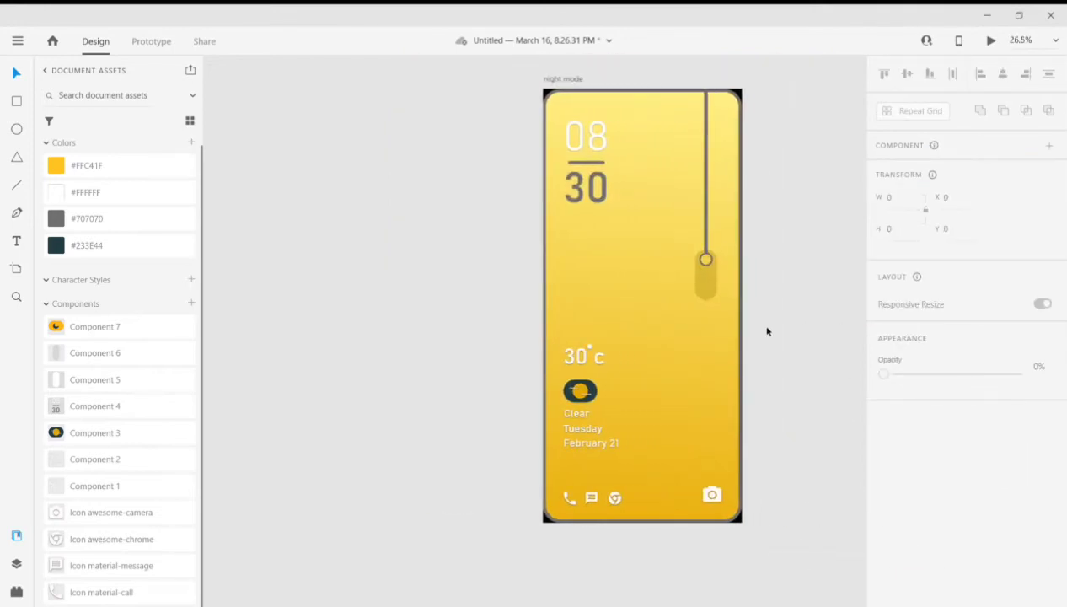
{"action": "scroll", "coordinate": [842, 539], "scroll_direction": "right", "scroll_amount": 2}
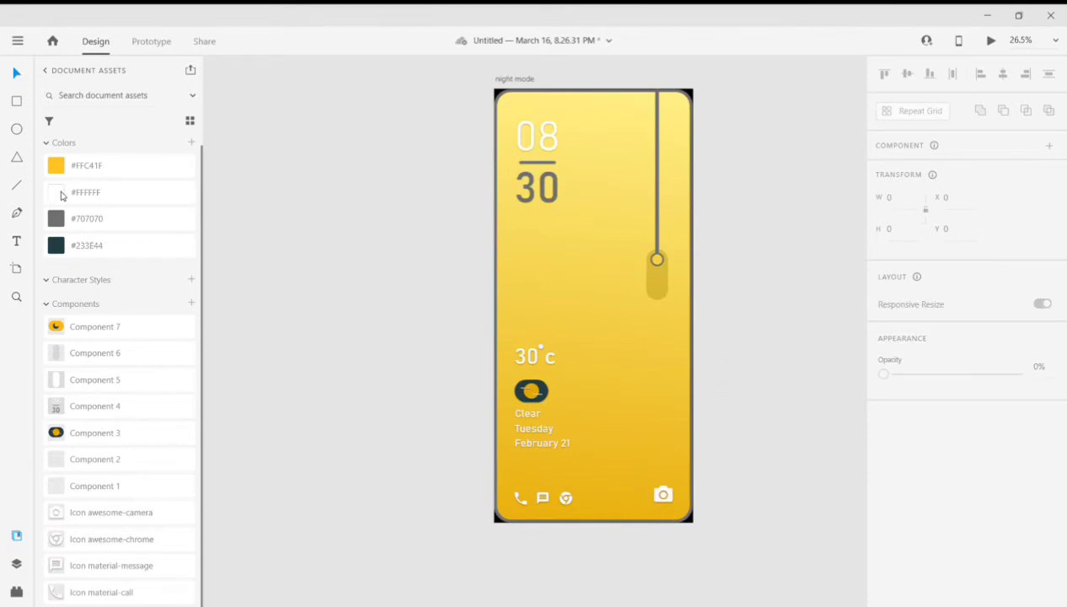
- Darken both stops of the background's linear gradient, setting the lower stop to #DBA203
{"action": "left_click", "coordinate": [630, 160]}
{"action": "scroll", "coordinate": [974, 498], "scroll_direction": "down", "scroll_amount": 5}
{"action": "left_click", "coordinate": [910, 391]}
{"action": "left_click", "coordinate": [705, 302]}
{"action": "left_click_drag", "start_coordinate": [763, 324], "coordinate": [778, 325]}
{"action": "left_click", "coordinate": [866, 301]}
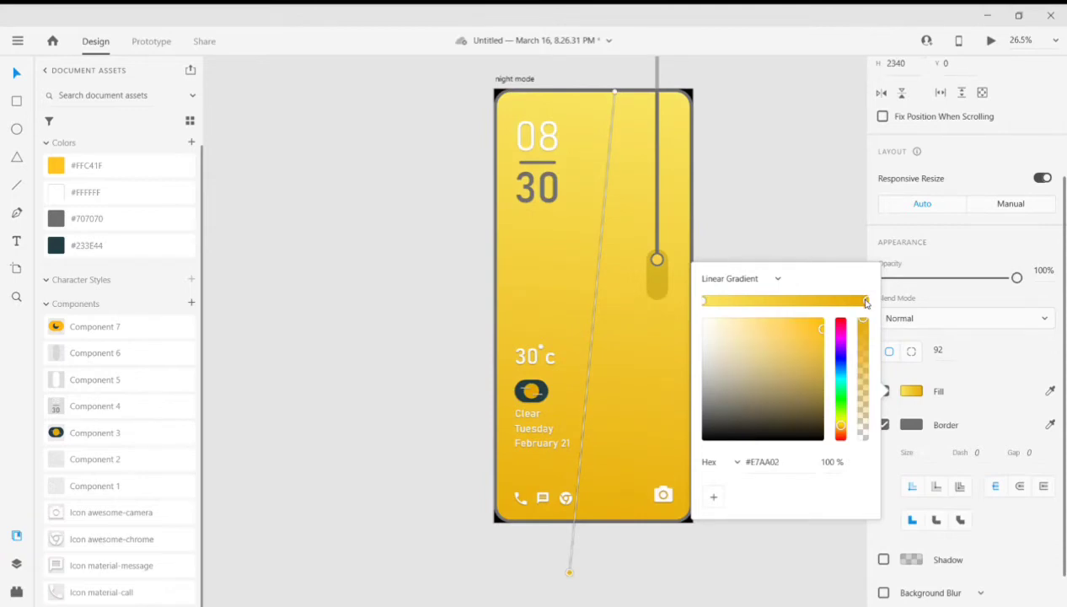
{"action": "left_click_drag", "start_coordinate": [824, 331], "coordinate": [817, 338]}
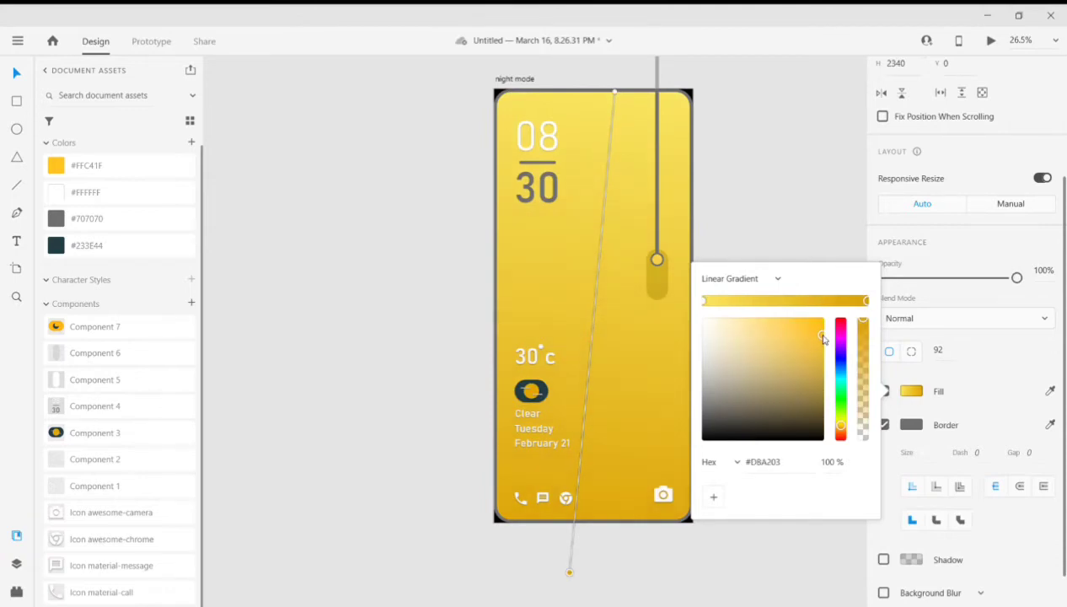
{"action": "left_click", "coordinate": [795, 235]}
{"action": "scroll", "coordinate": [788, 479], "scroll_direction": "down", "scroll_amount": 1}
{"action": "scroll", "coordinate": [779, 447], "scroll_direction": "right", "scroll_amount": 3}
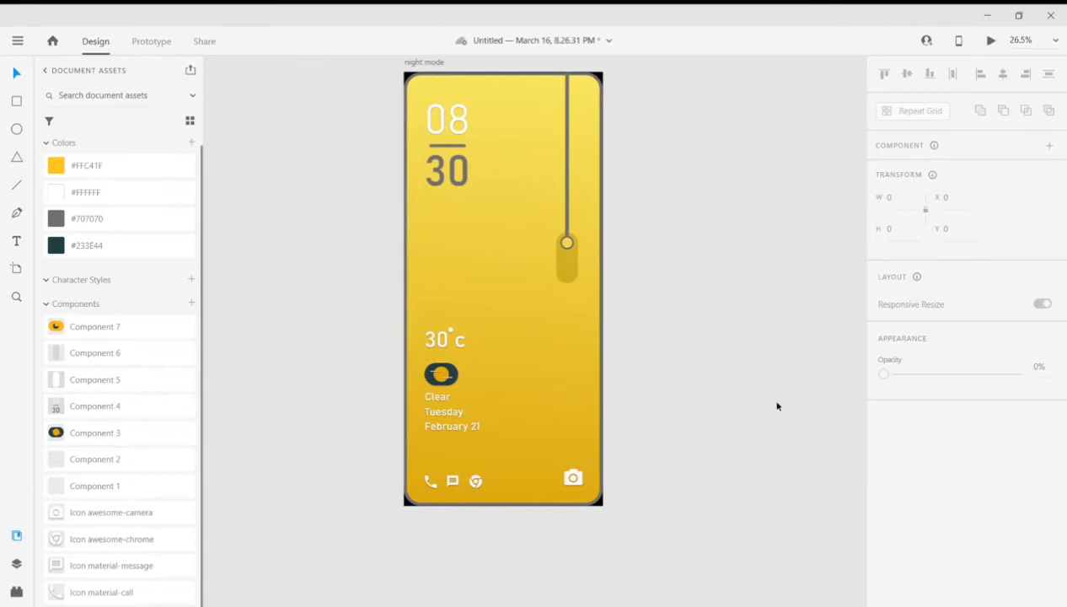
- Turn the pull-cord circle into a component and add a new state to it, keeping that state selected
{"action": "scroll", "coordinate": [776, 405], "scroll_direction": "down", "scroll_amount": 1}
{"action": "scroll", "coordinate": [865, 484], "scroll_direction": "right", "scroll_amount": 1}
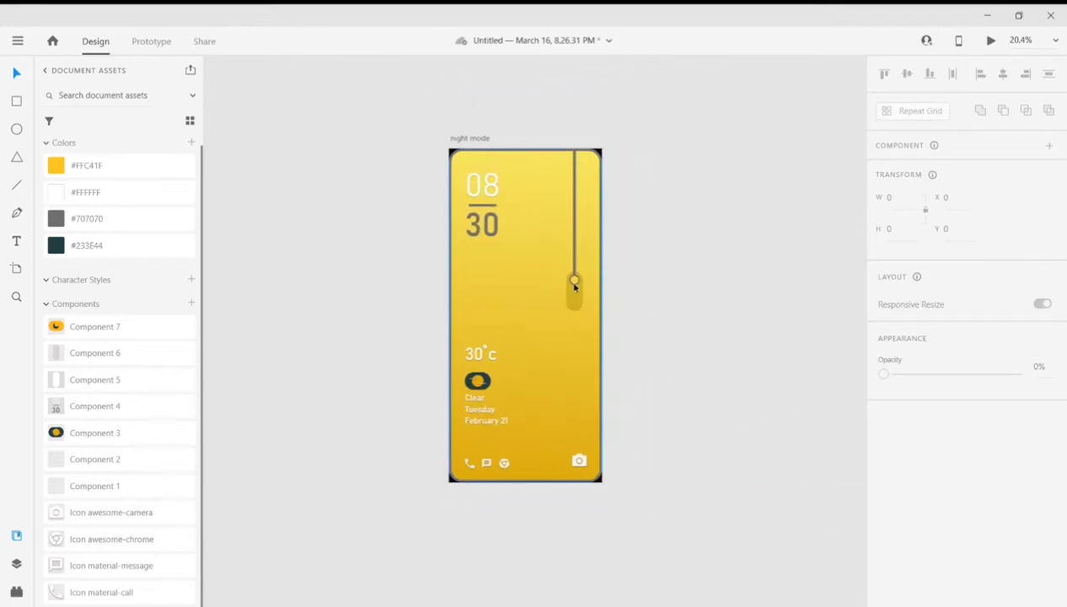
{"action": "scroll", "coordinate": [632, 313], "scroll_direction": "up", "scroll_amount": 1}
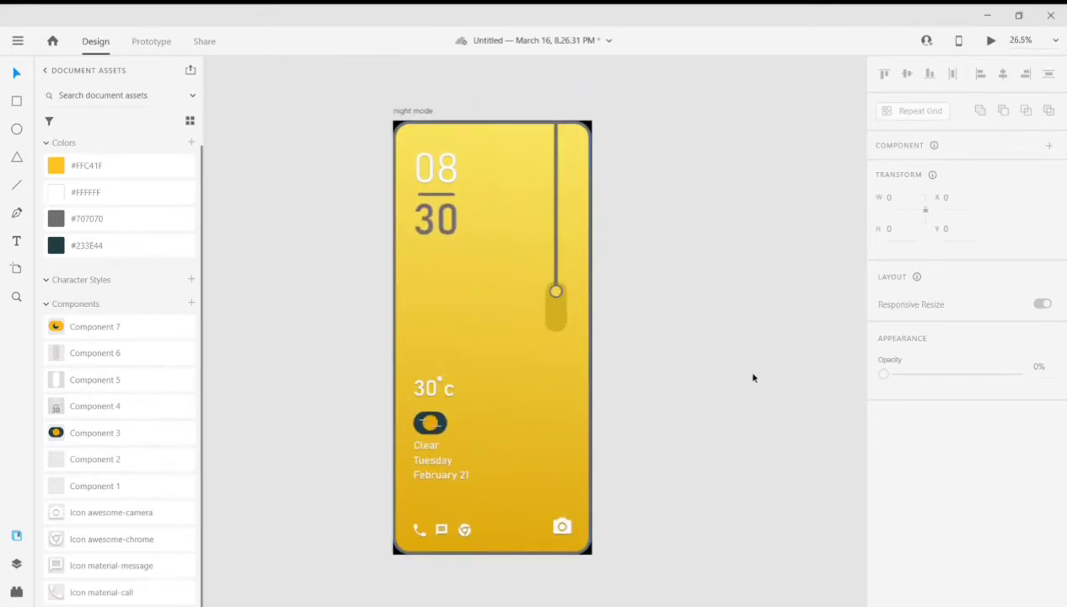
{"action": "left_click", "coordinate": [556, 292]}
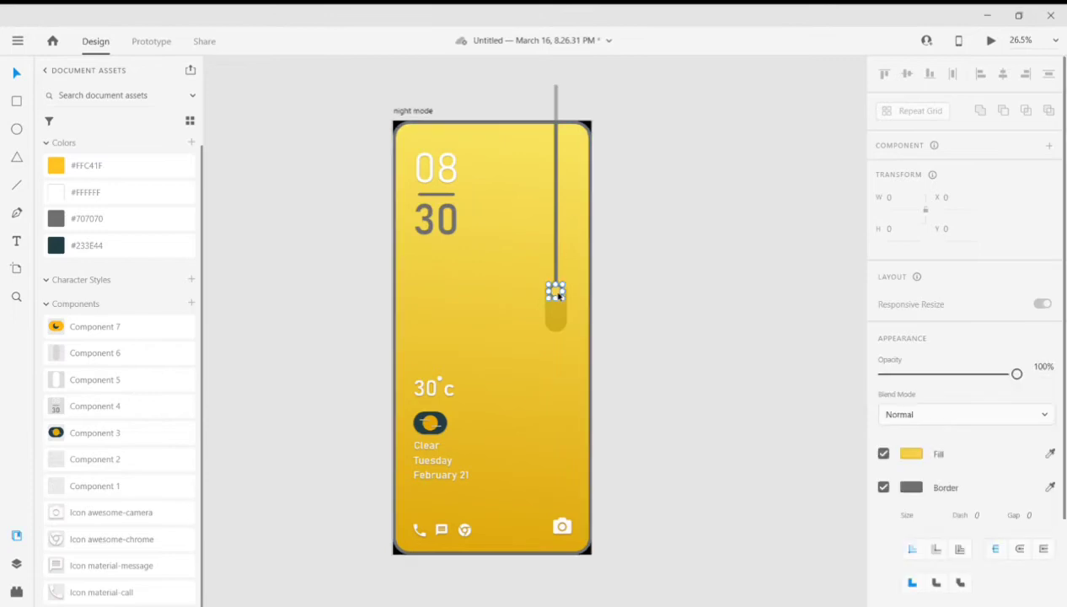
{"action": "left_click", "coordinate": [1048, 145]}
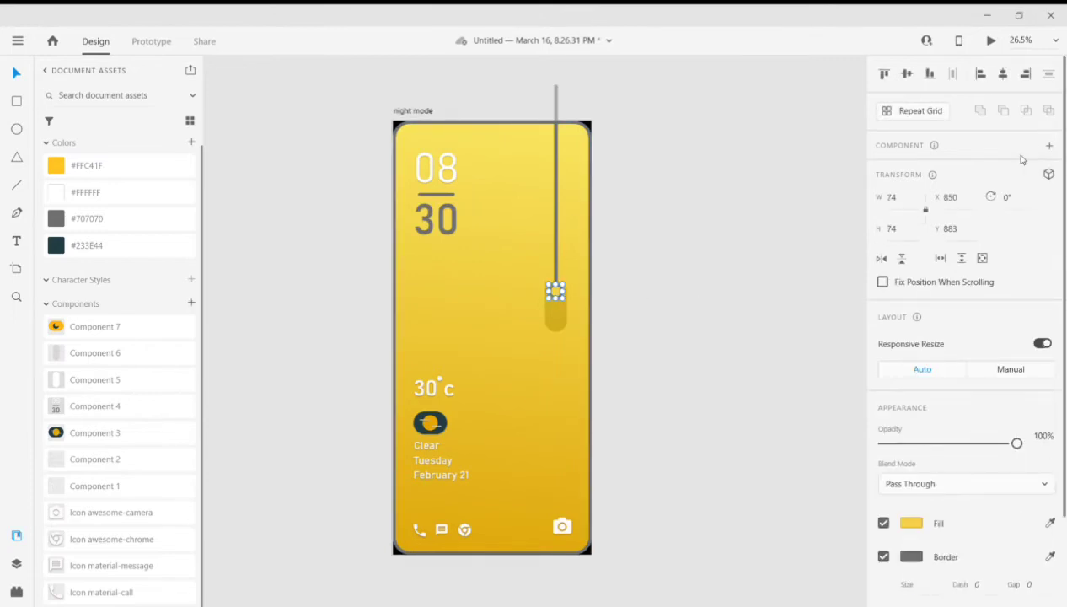
{"action": "left_click", "coordinate": [1049, 169]}
{"action": "left_click", "coordinate": [936, 175]}
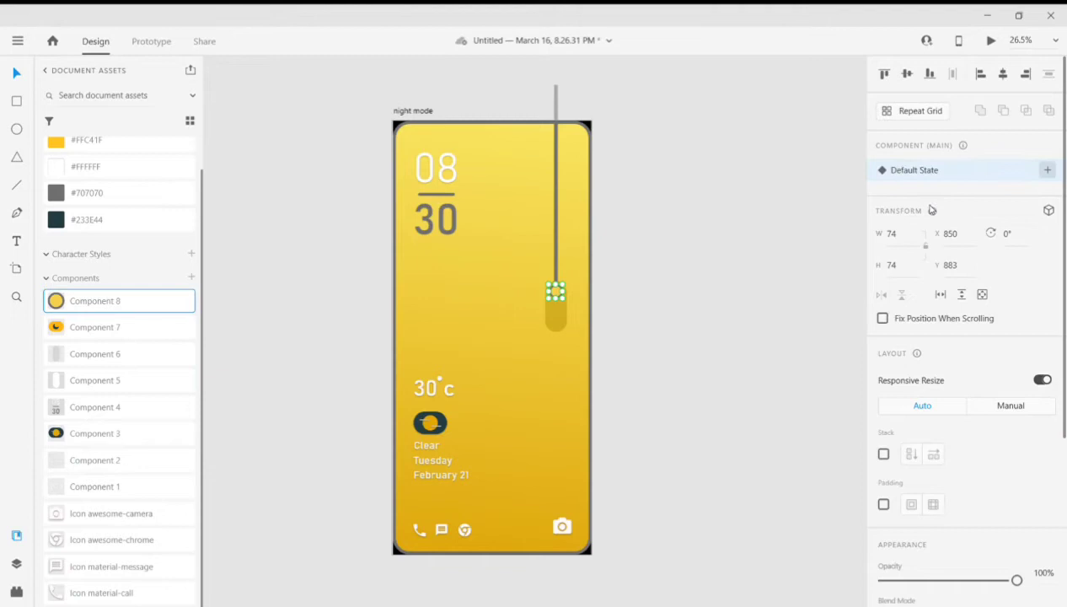
{"action": "left_click", "coordinate": [980, 169]}
{"action": "left_click", "coordinate": [943, 194]}
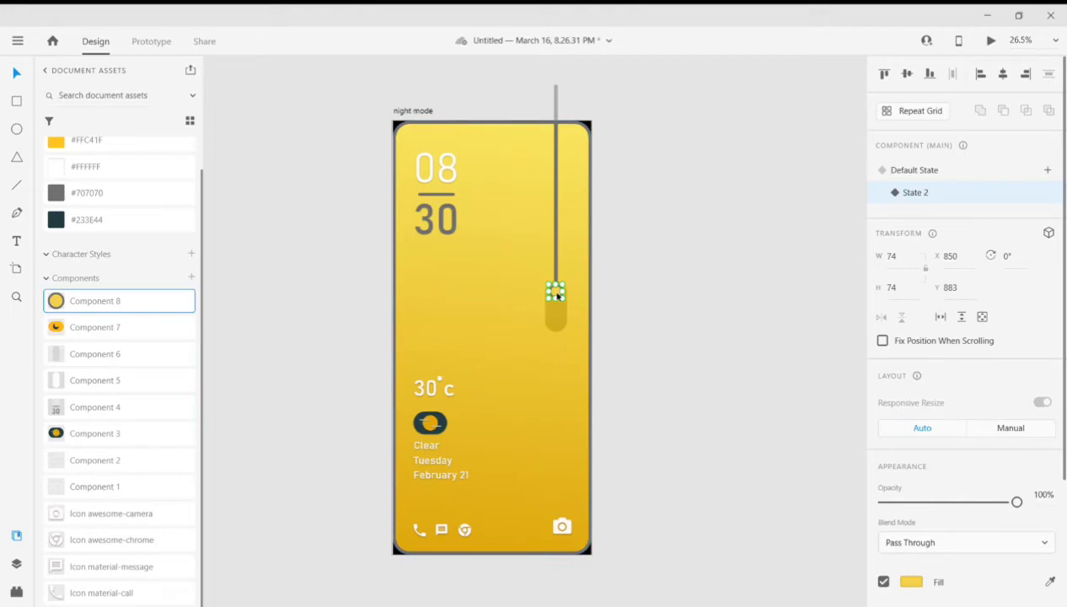
{"action": "scroll", "coordinate": [557, 295], "scroll_direction": "up", "scroll_amount": 2}
{"action": "scroll", "coordinate": [561, 299], "scroll_direction": "down", "scroll_amount": 1}
{"action": "scroll", "coordinate": [591, 357], "scroll_direction": "down", "scroll_amount": 1}
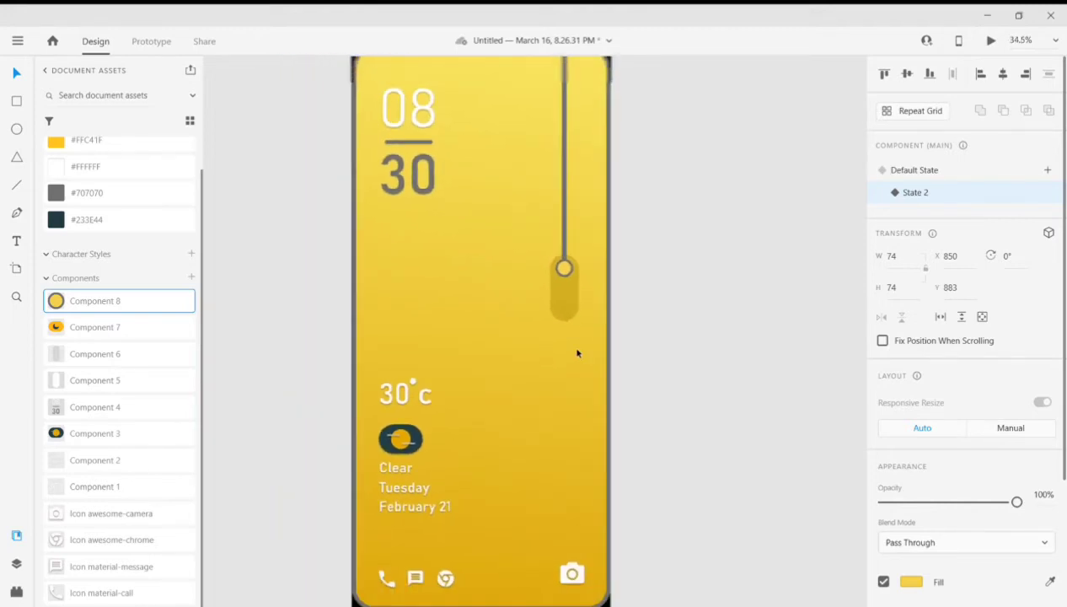
- Try to lower the pull-cord circle in State 2 to the track's lower end and lengthen the cord to meet it
{"action": "left_click_drag", "start_coordinate": [565, 268], "coordinate": [564, 308]}
{"action": "left_click", "coordinate": [565, 270]}
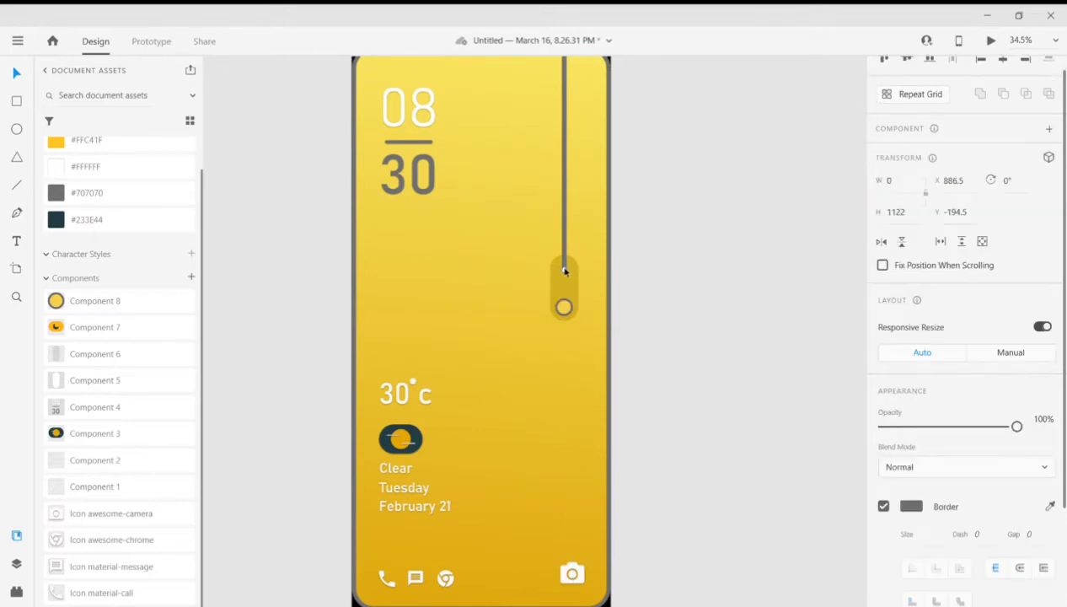
{"action": "left_click_drag", "start_coordinate": [565, 269], "coordinate": [565, 306]}
{"action": "scroll", "coordinate": [636, 315], "scroll_direction": "down", "scroll_amount": 1}
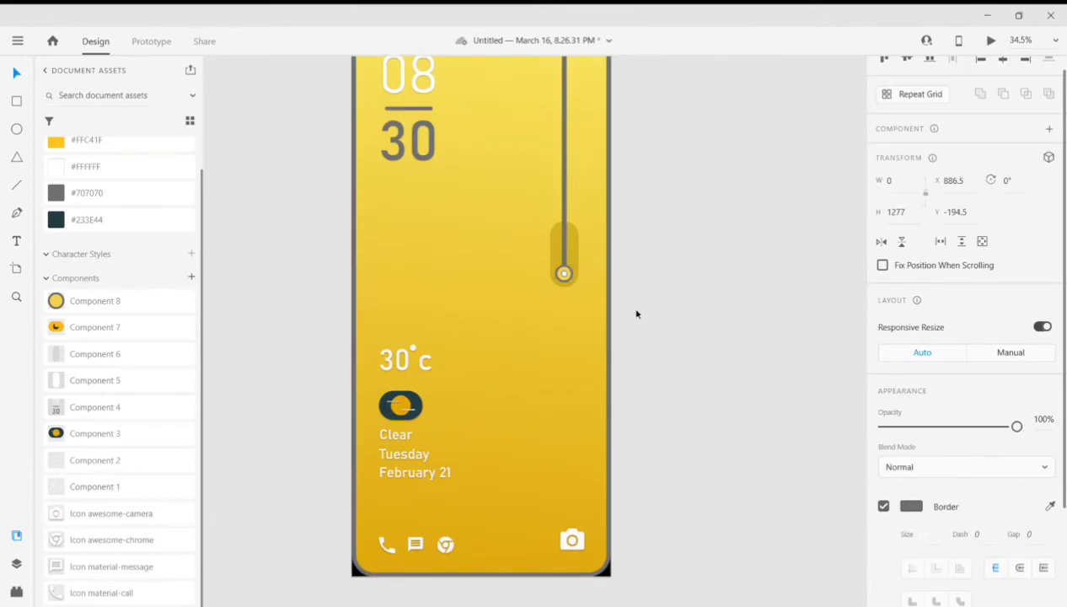
- Switch the circle component between Default State and State 2 to compare its position in both
{"action": "left_click", "coordinate": [563, 273]}
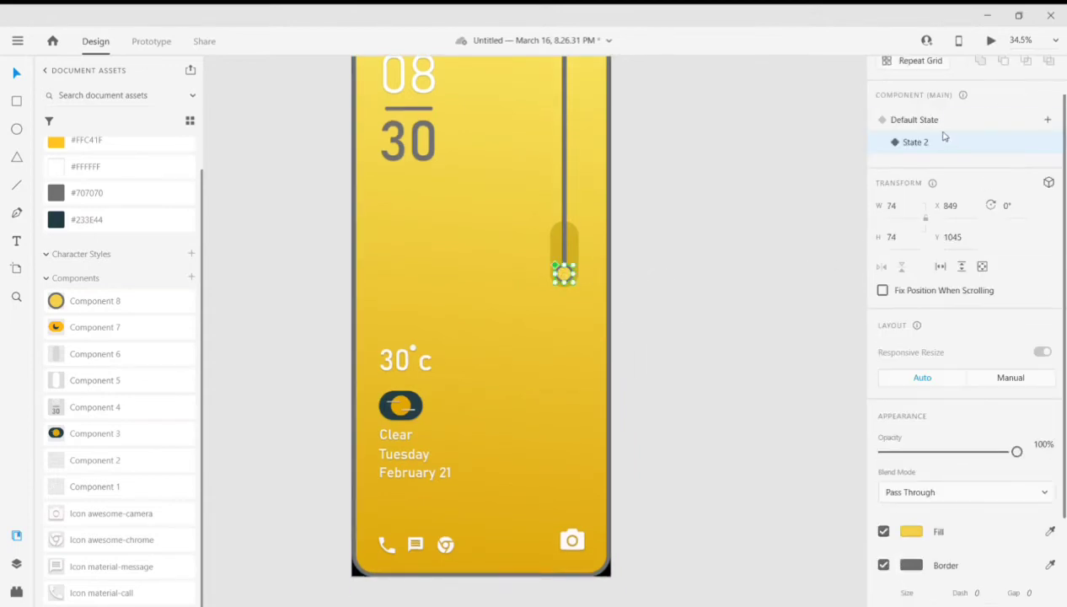
{"action": "left_click", "coordinate": [935, 127]}
{"action": "left_click", "coordinate": [931, 150]}
{"action": "left_click", "coordinate": [927, 124]}
{"action": "left_click", "coordinate": [924, 148]}
{"action": "left_click", "coordinate": [924, 123]}
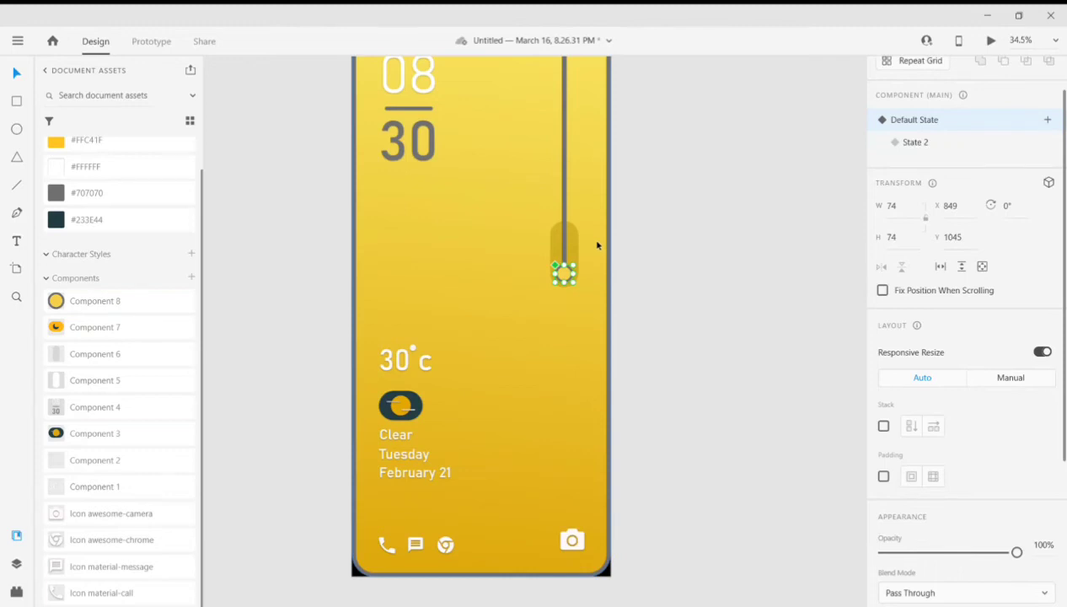
- Undo the cord extension, the circle move and the circle component's added State 2
{"action": "key", "text": "ctrl+z"}
{"action": "key", "text": "ctrl+z"}
{"action": "key", "text": "ctrl+z"}
{"action": "key", "text": "ctrl+z"}
{"action": "key", "text": "ctrl+z"}
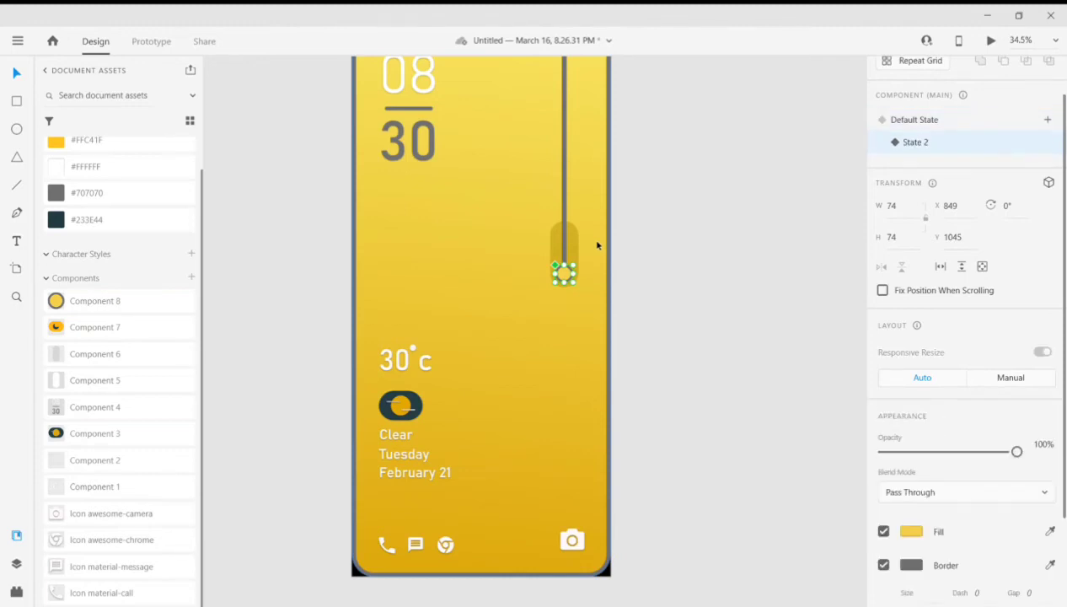
{"action": "key", "text": "ctrl+z"}
{"action": "key", "text": "ctrl+z"}
{"action": "key", "text": "ctrl+z"}
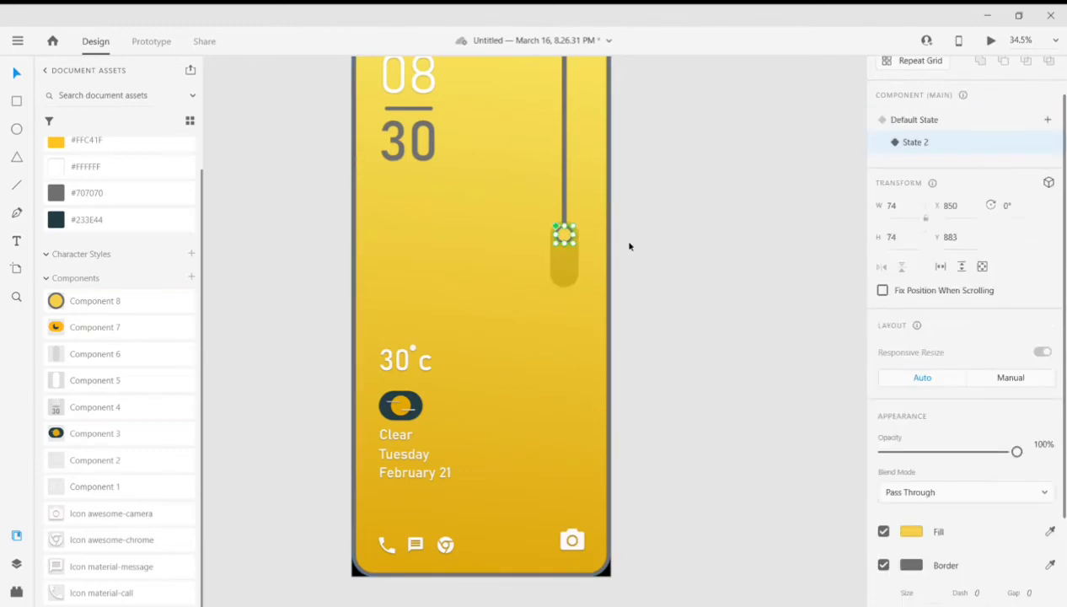
{"action": "key", "text": "ctrl+z"}
{"action": "key", "text": "ctrl+z"}
{"action": "key", "text": "ctrl+z"}
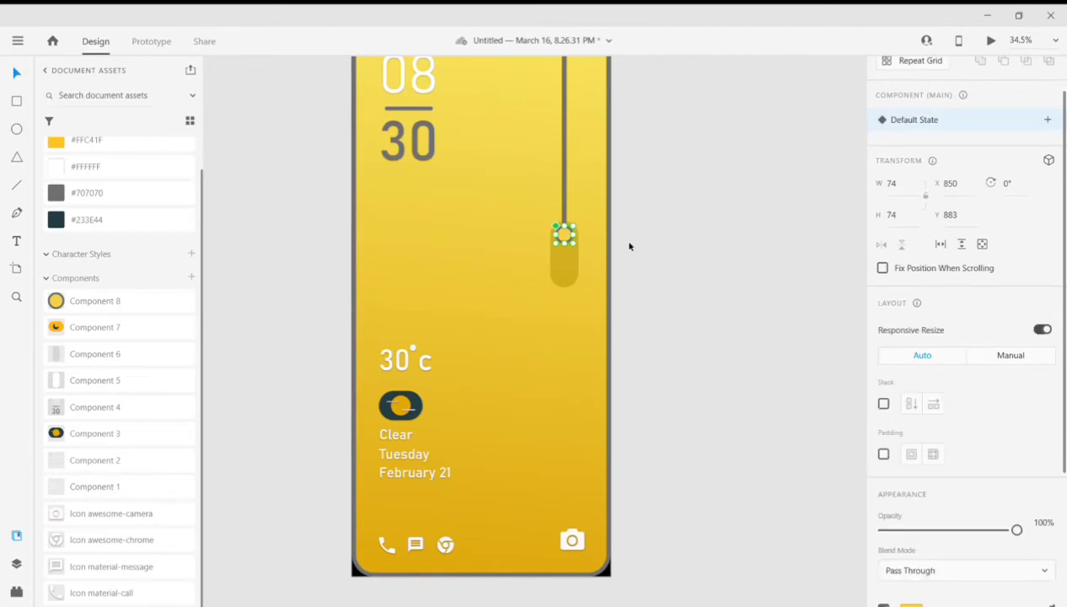
- Duplicate the night mode artboard and fill the copy's background with #233E44
{"action": "left_click", "coordinate": [650, 399]}
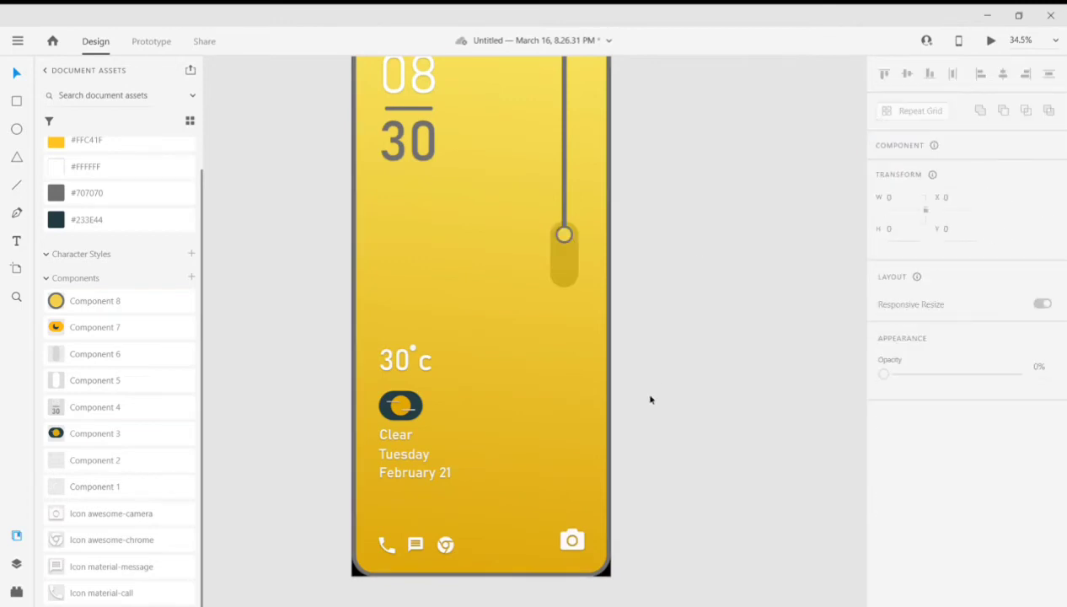
{"action": "scroll", "coordinate": [635, 293], "scroll_direction": "down", "scroll_amount": 2}
{"action": "scroll", "coordinate": [652, 302], "scroll_direction": "up", "scroll_amount": 1}
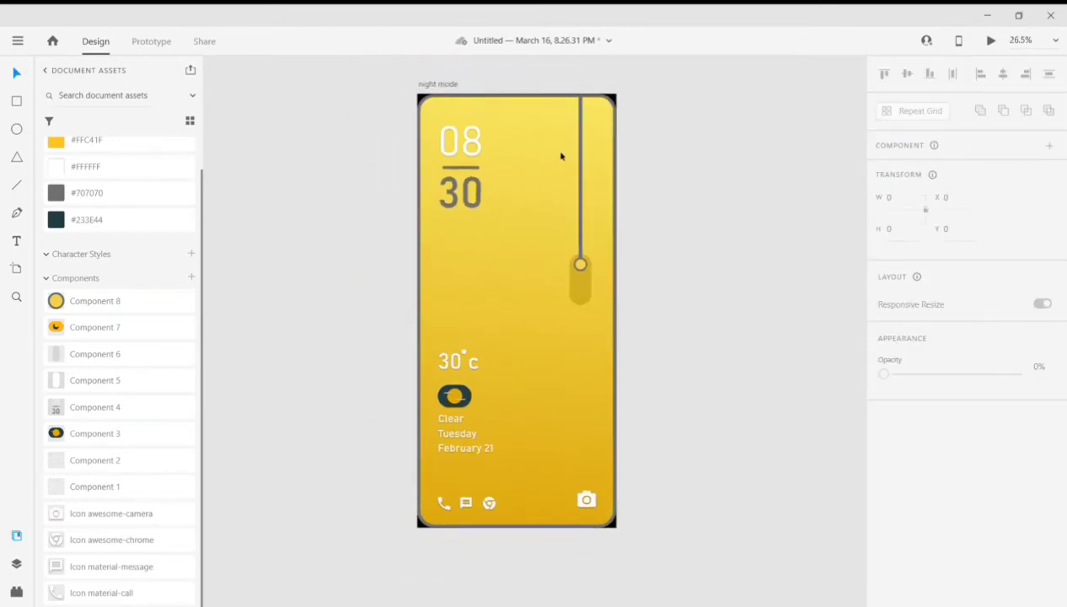
{"action": "left_click", "coordinate": [436, 85]}
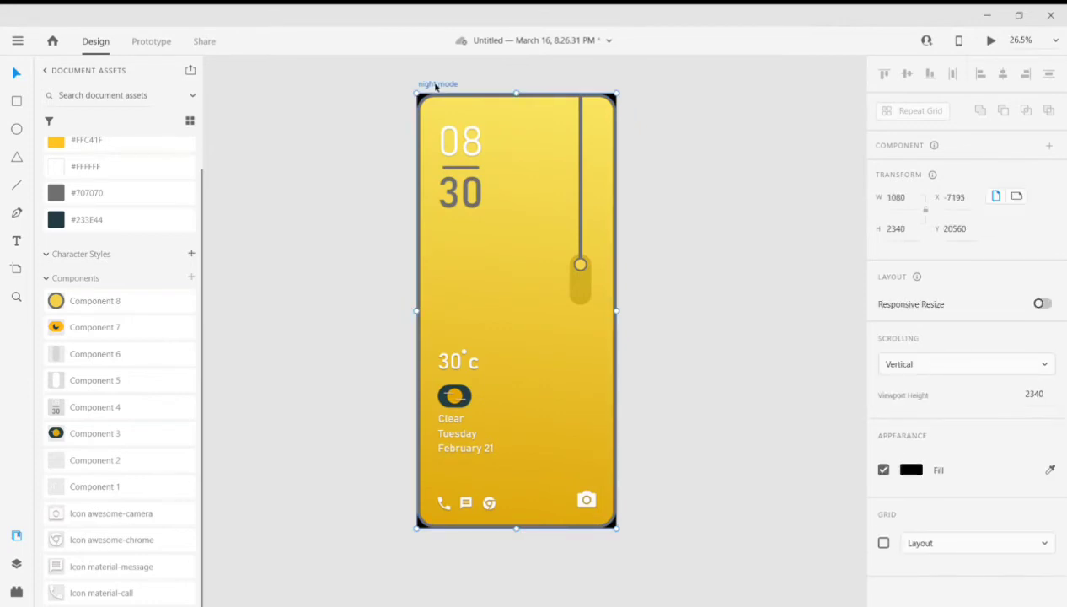
{"action": "key", "text": "ctrl+d"}
{"action": "left_click", "coordinate": [761, 180]}
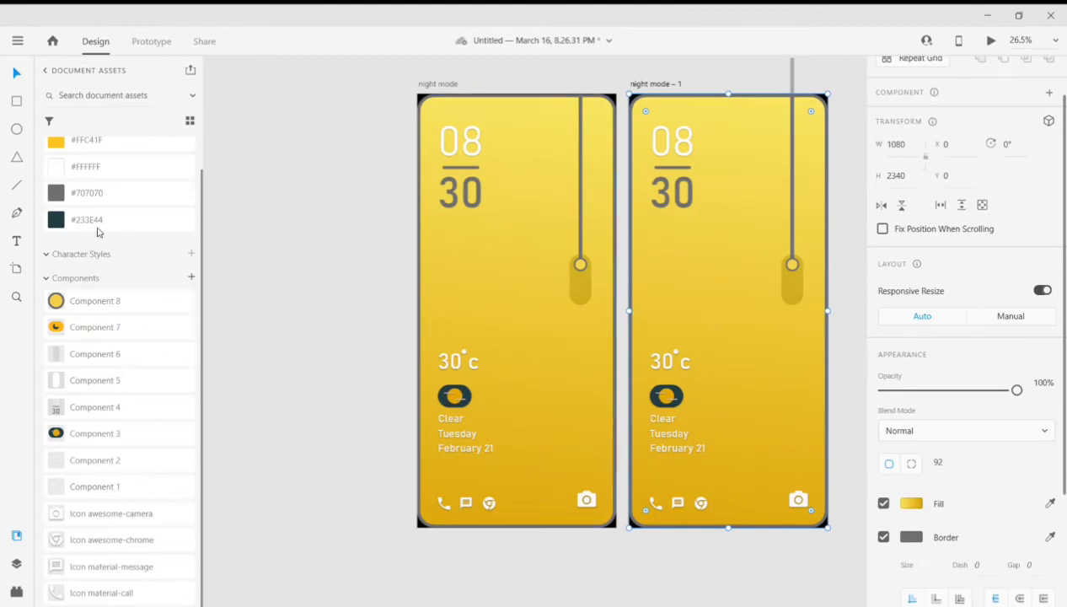
{"action": "left_click", "coordinate": [152, 219]}
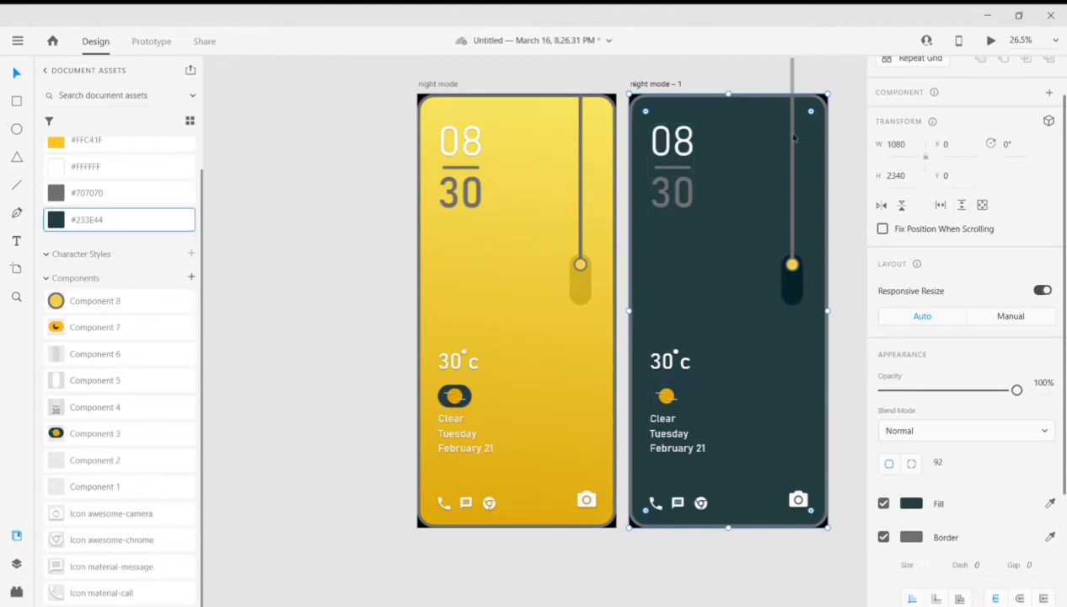
- Replace the switch track on the dark artboard with the light translucent track component at X 827, Y 865
{"action": "left_click", "coordinate": [797, 288]}
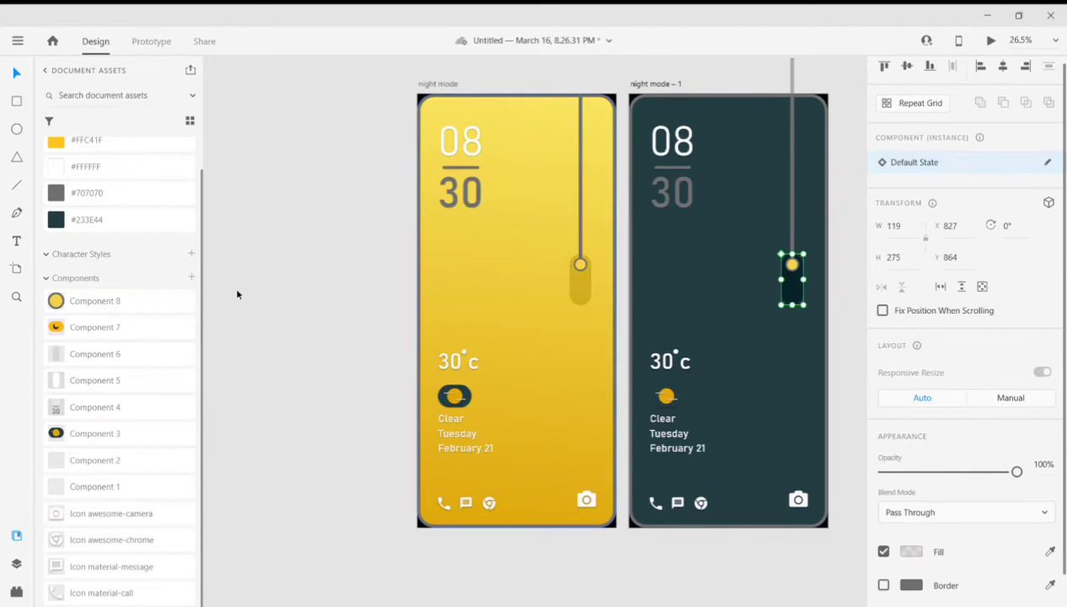
{"action": "left_click", "coordinate": [259, 361]}
{"action": "left_click_drag", "start_coordinate": [112, 357], "coordinate": [793, 278]}
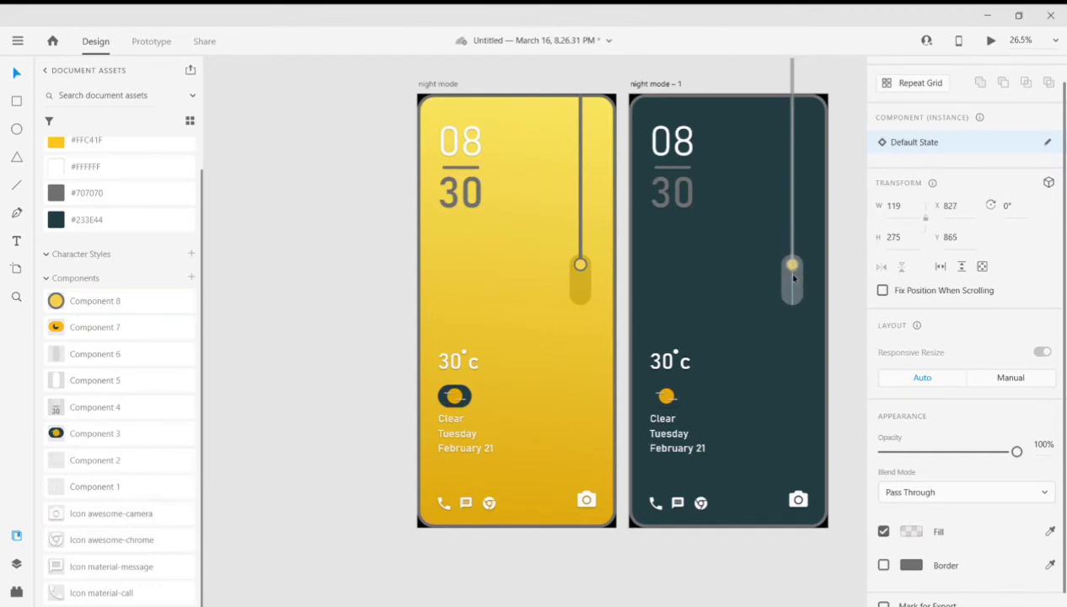
{"action": "scroll", "coordinate": [806, 277], "scroll_direction": "up", "scroll_amount": 2}
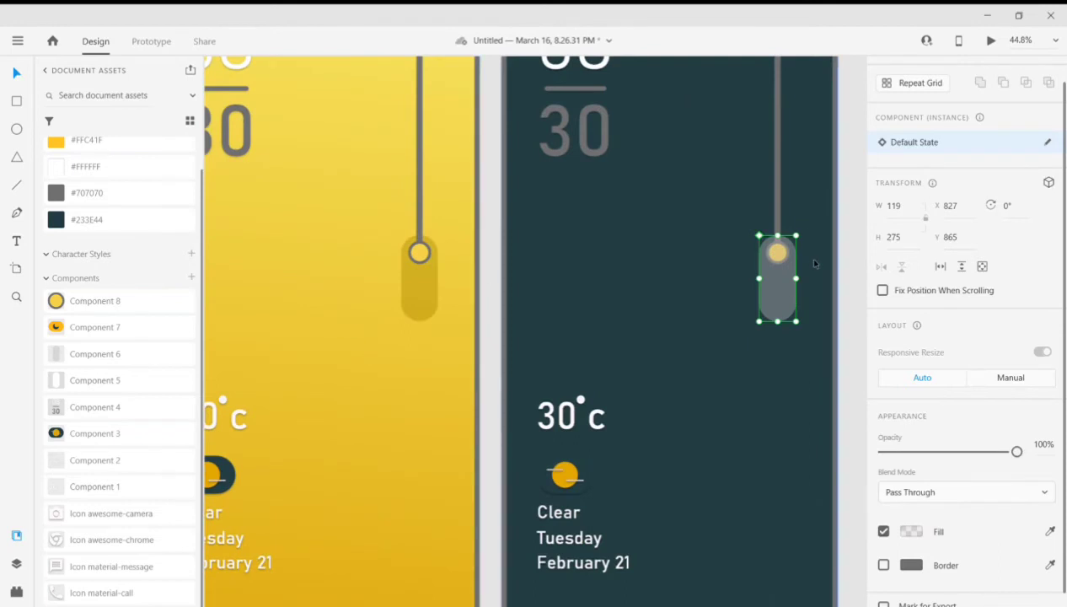
- Arrange the new track behind the cord and circle while keeping it in front of the dark background
{"action": "left_click", "coordinate": [855, 272]}
{"action": "left_click", "coordinate": [785, 278]}
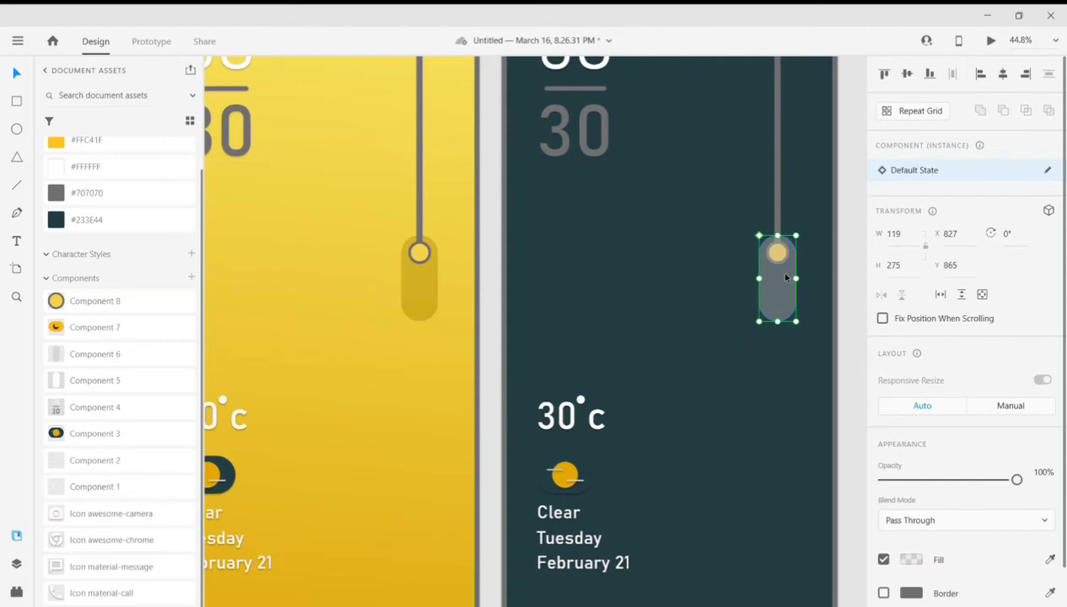
{"action": "double_click", "coordinate": [777, 252]}
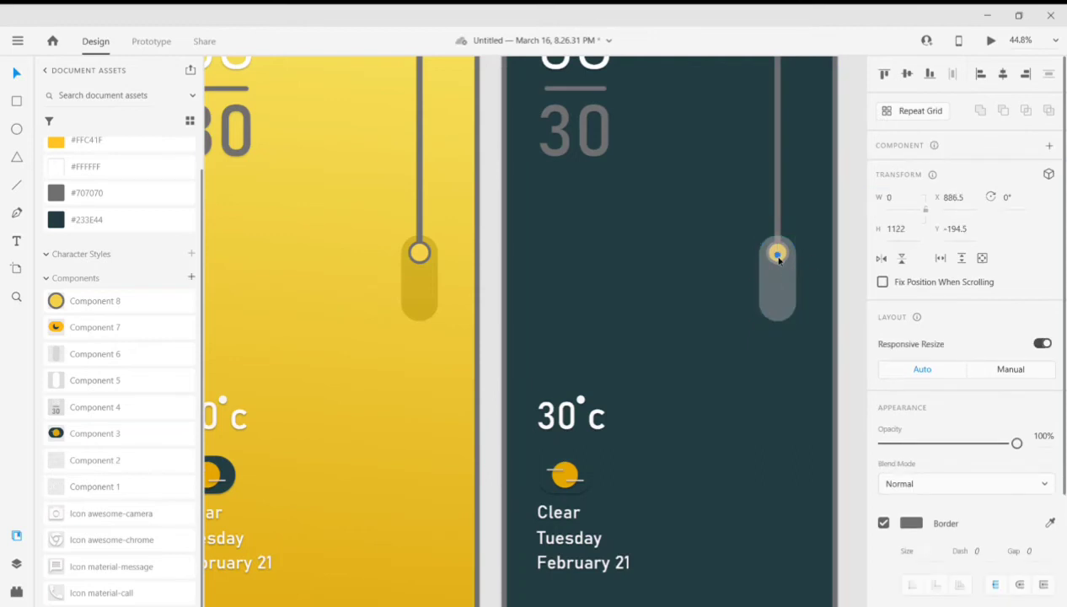
{"action": "key", "text": "Escape"}
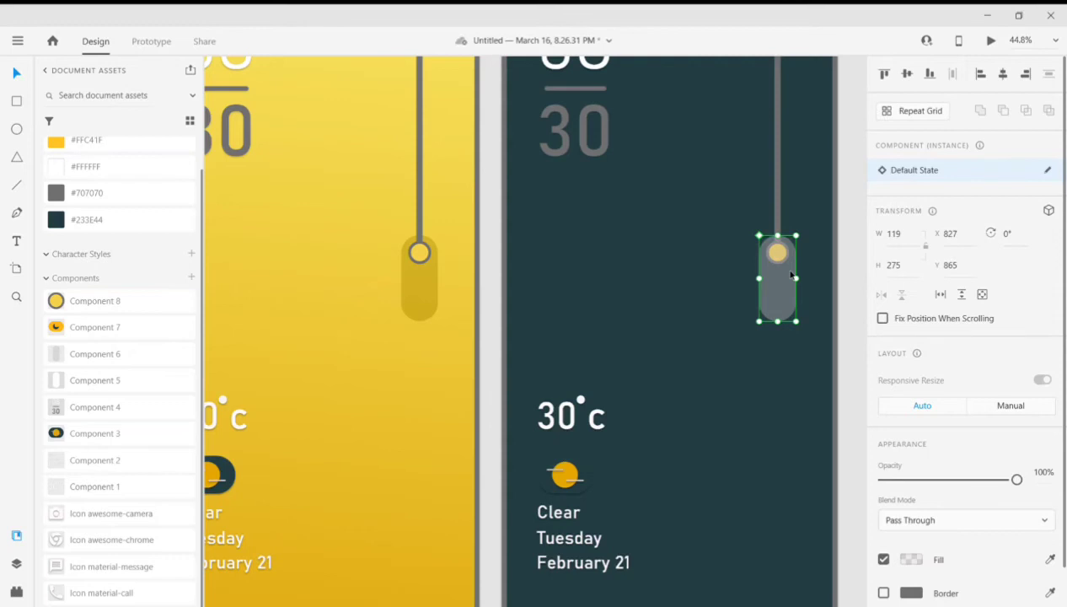
{"action": "key", "text": "ctrl+shift+bracketleft"}
{"action": "key", "text": "ctrl+bracketright"}
{"action": "left_click", "coordinate": [854, 260]}
- Move the dark artboard's circle down to Y 1047 and lengthen the cord to H 1279 so it reaches the circle
{"action": "left_click_drag", "start_coordinate": [776, 253], "coordinate": [777, 304]}
{"action": "left_click", "coordinate": [777, 304]}
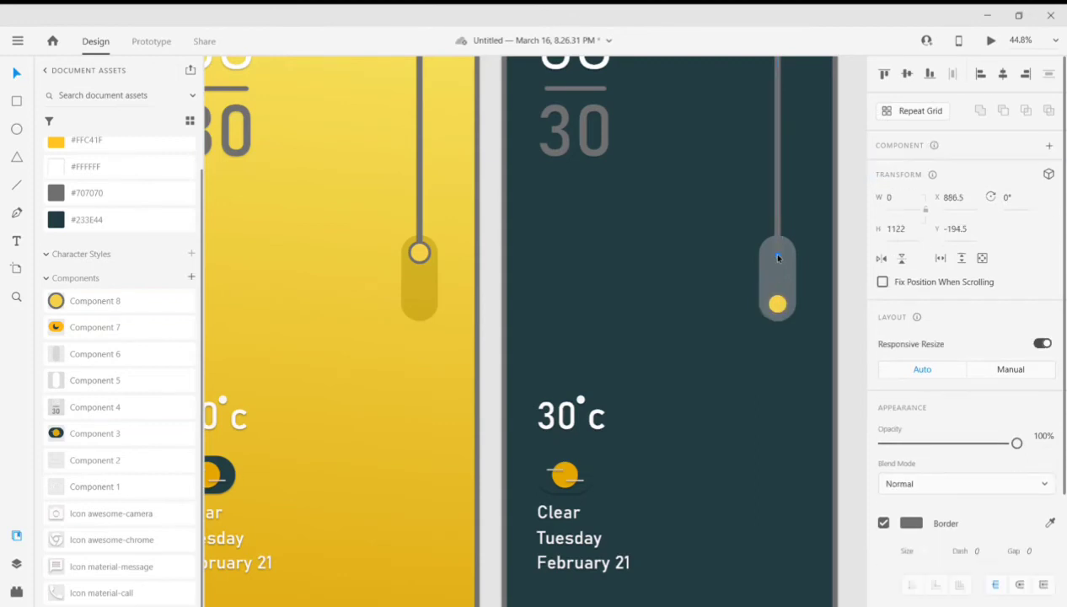
{"action": "left_click", "coordinate": [805, 310]}
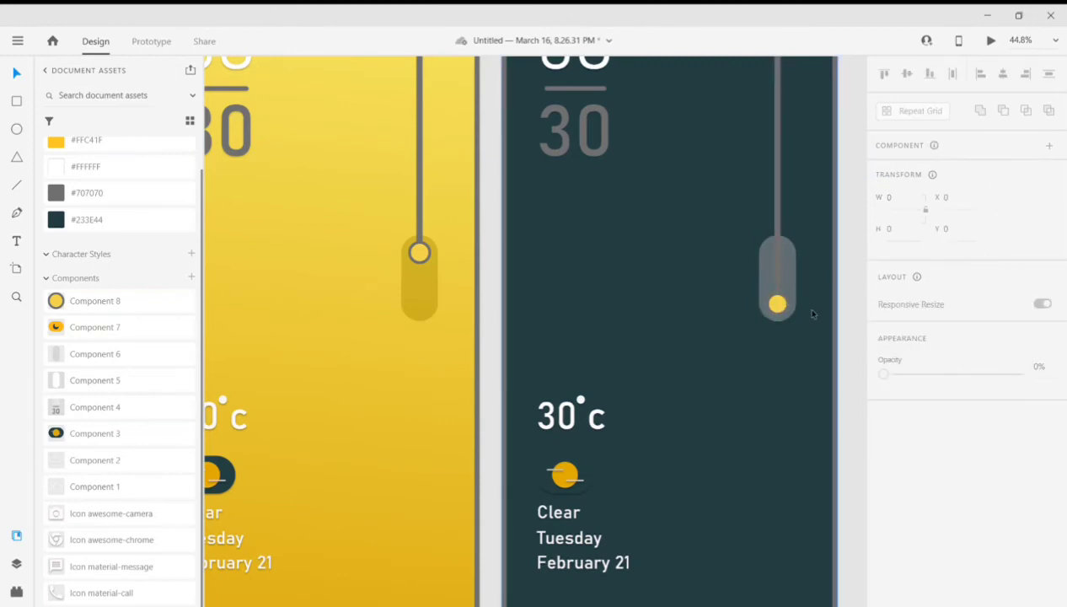
- Recolor the dark artboard's cord with a yellow sampled from the first artboard's background
{"action": "scroll", "coordinate": [805, 310], "scroll_direction": "down", "scroll_amount": 2}
{"action": "scroll", "coordinate": [802, 229], "scroll_direction": "down", "scroll_amount": 4}
{"action": "left_click", "coordinate": [792, 212]}
{"action": "left_click", "coordinate": [96, 146]}
{"action": "scroll", "coordinate": [899, 507], "scroll_direction": "down", "scroll_amount": 3}
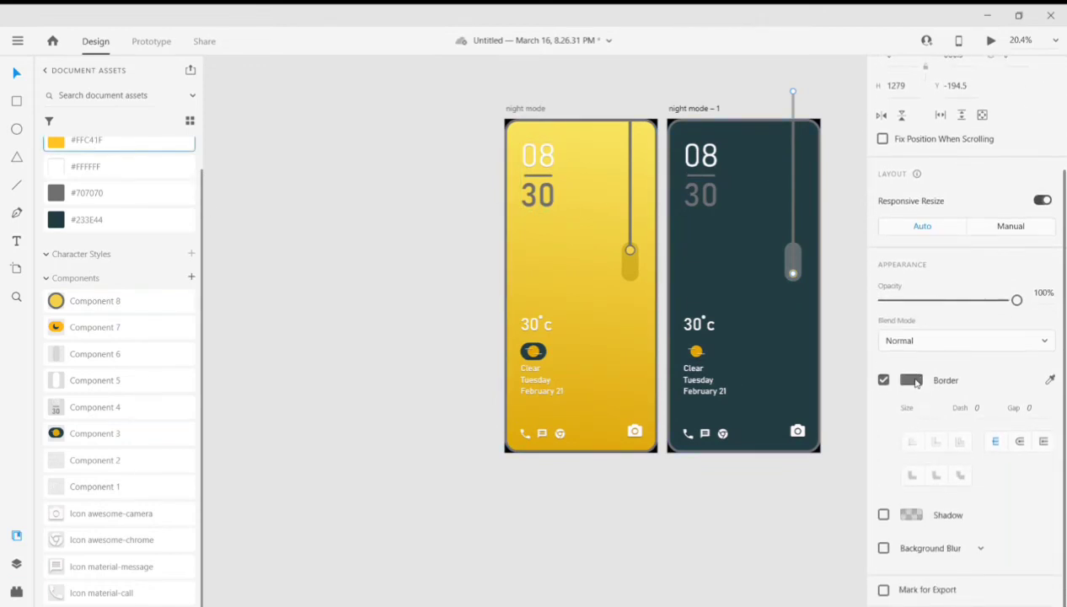
{"action": "left_click", "coordinate": [1050, 380]}
{"action": "left_click", "coordinate": [575, 197]}
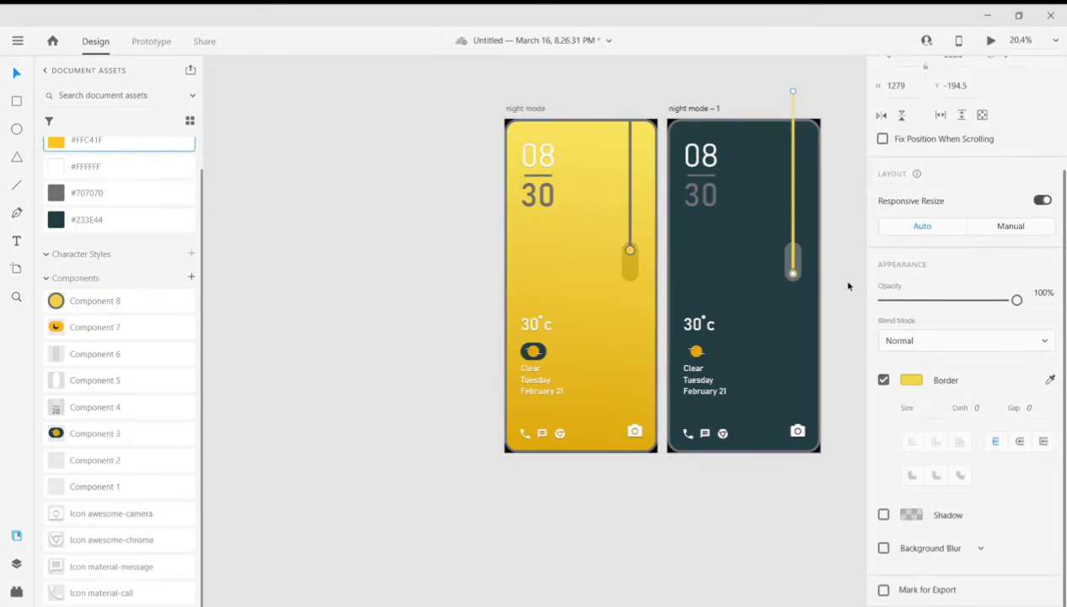
- Give the dark artboard's pull circle a yellow border and a dark teal fill, both sampled from the artboard backgrounds
{"action": "scroll", "coordinate": [846, 282], "scroll_direction": "up", "scroll_amount": 4}
{"action": "left_click", "coordinate": [764, 319]}
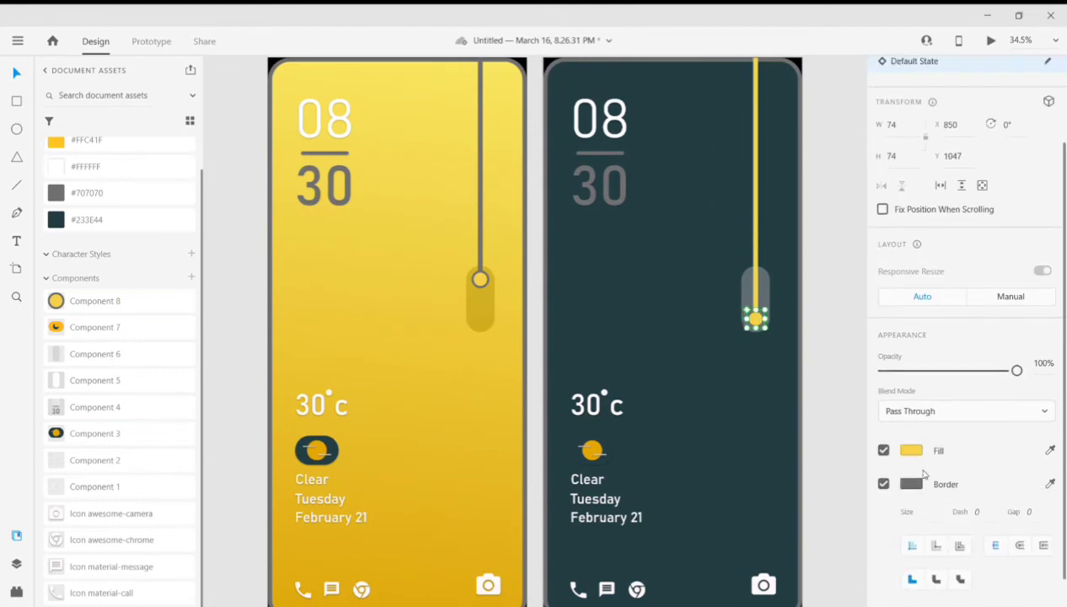
{"action": "left_click", "coordinate": [457, 364]}
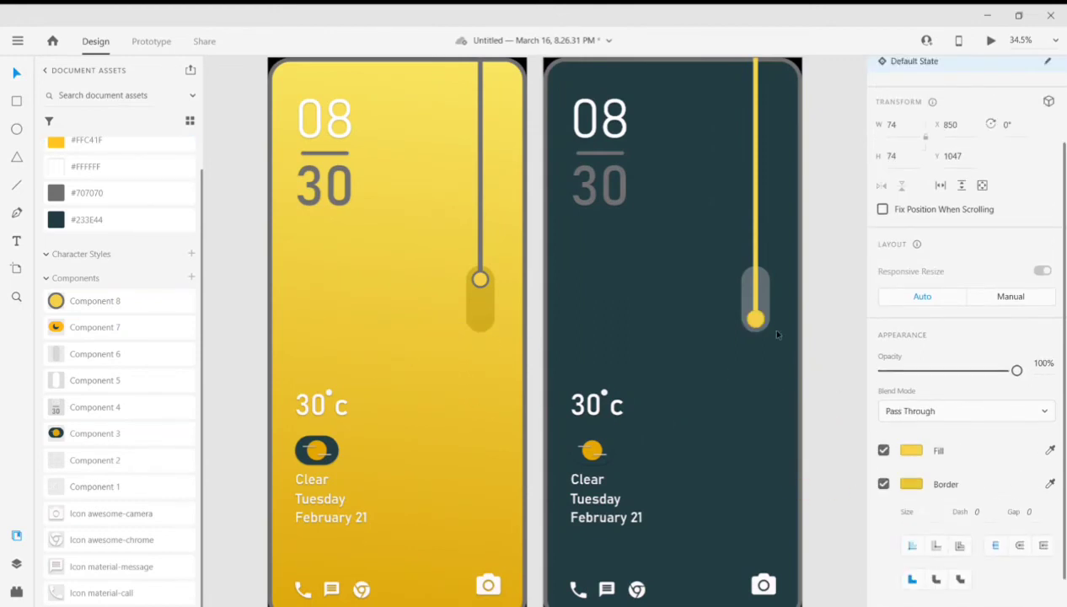
{"action": "left_click", "coordinate": [1050, 450]}
{"action": "left_click", "coordinate": [713, 434]}
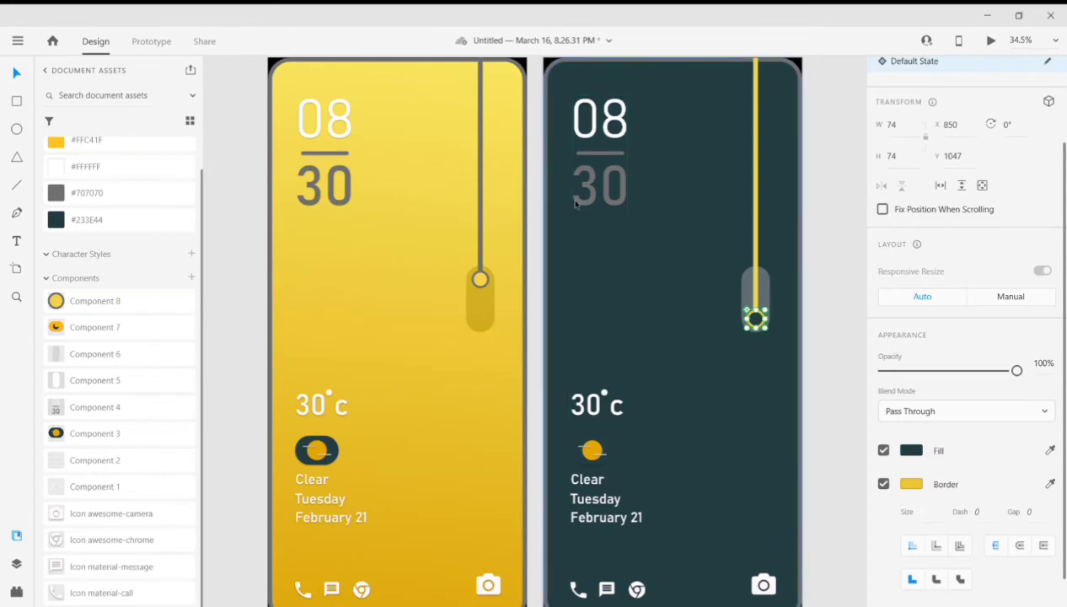
- Recolor the clock's "30" and its divider line on the dark artboard with yellow sampled from the first artboard
{"action": "left_click", "coordinate": [612, 190]}
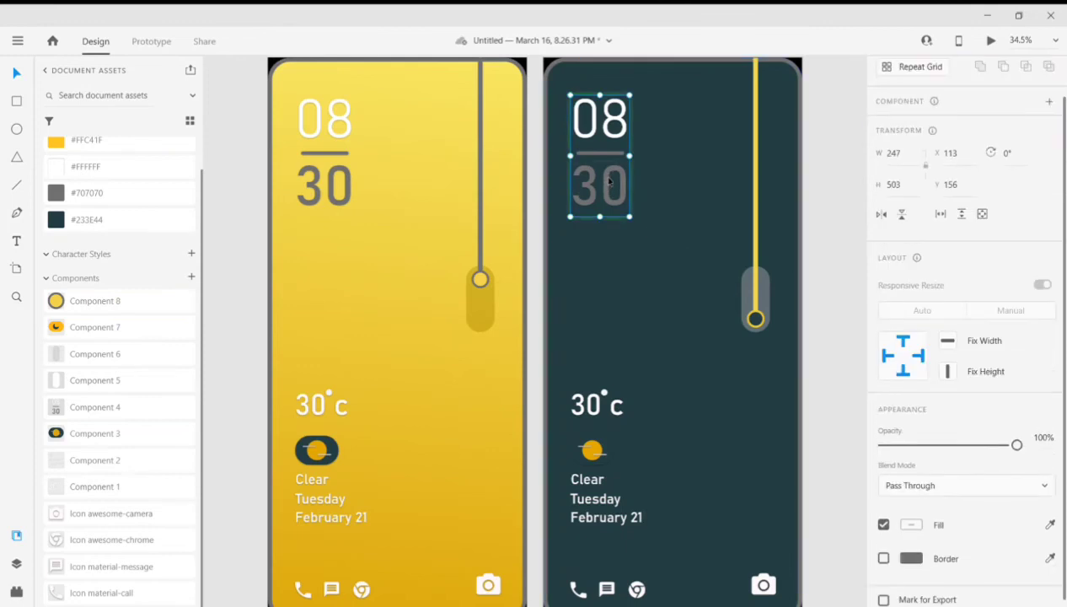
{"action": "double_click", "coordinate": [608, 180]}
{"action": "scroll", "coordinate": [958, 393], "scroll_direction": "down", "scroll_amount": 3}
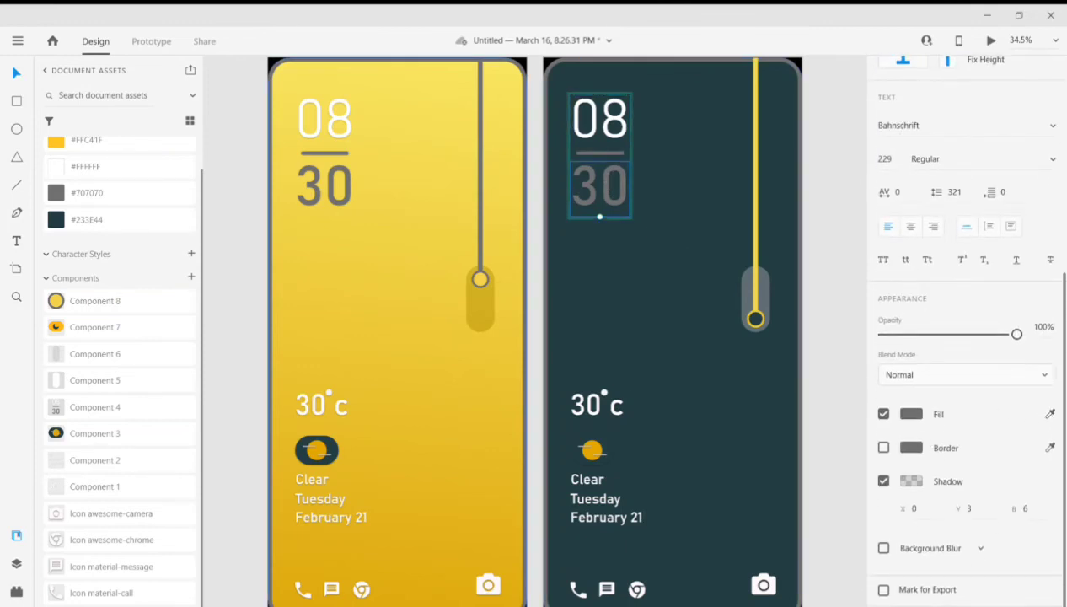
{"action": "left_click", "coordinate": [462, 363]}
{"action": "left_click", "coordinate": [603, 152]}
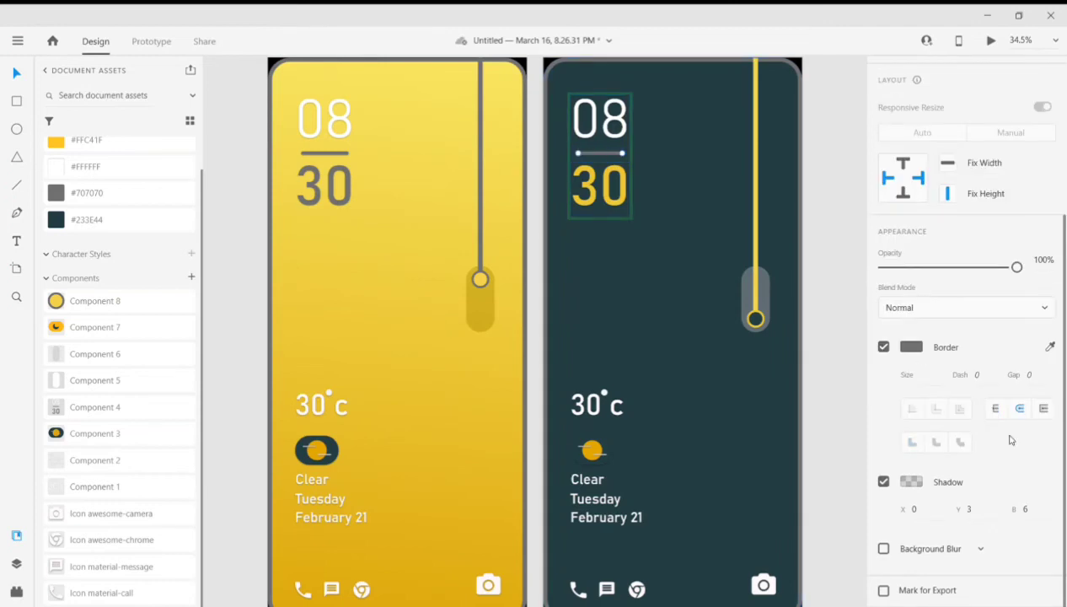
{"action": "left_click", "coordinate": [1050, 346]}
{"action": "left_click", "coordinate": [488, 407]}
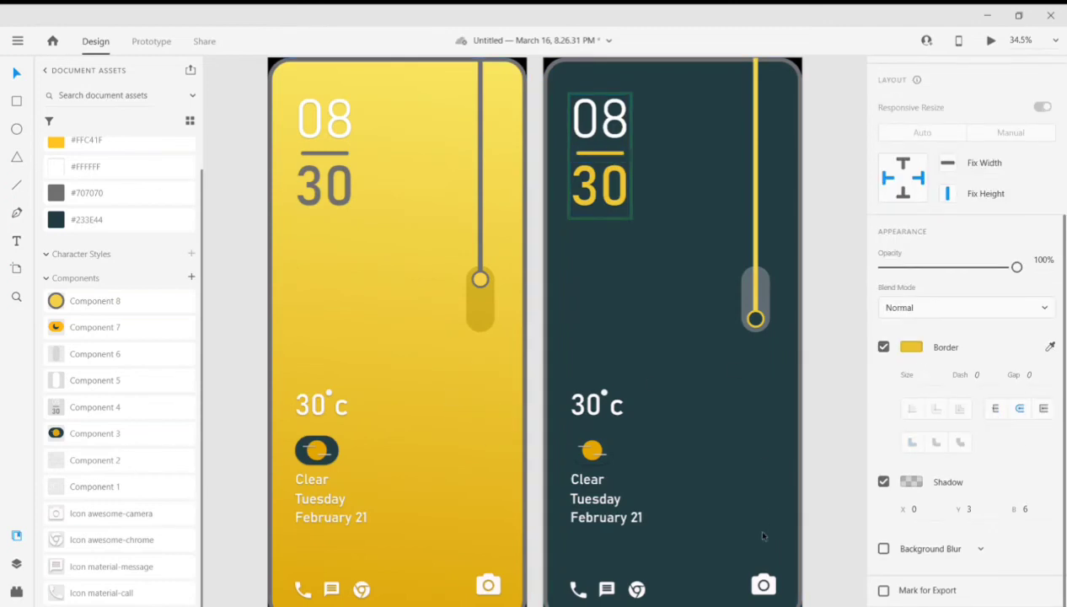
- Replace the dark artboard's sun weather icon with the moon icon, Component 7, at X 113, Y 1563
{"action": "scroll", "coordinate": [593, 453], "scroll_direction": "up", "scroll_amount": 3}
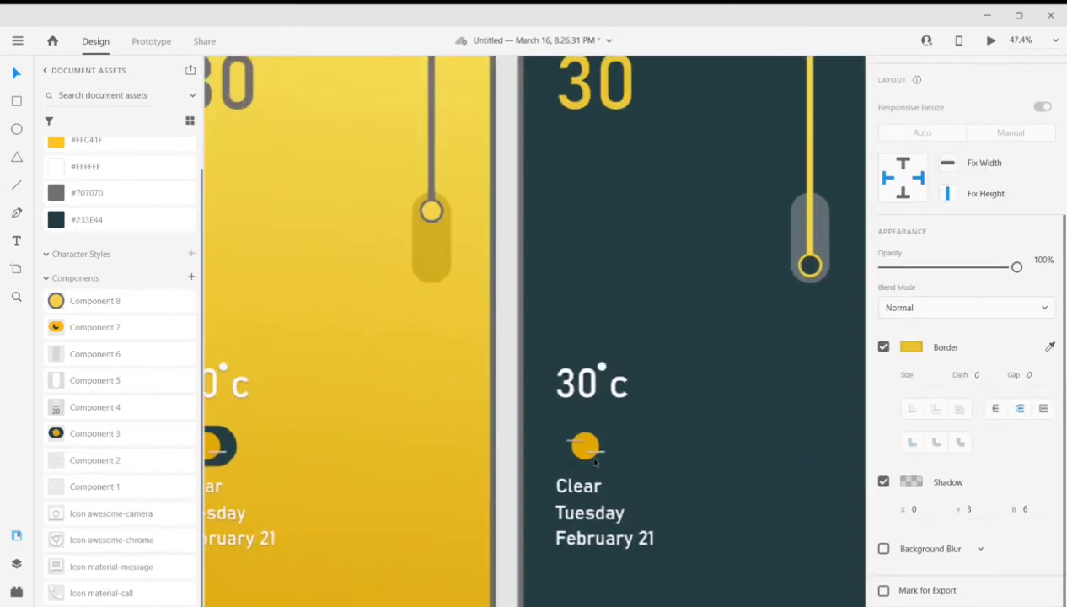
{"action": "left_click", "coordinate": [604, 441]}
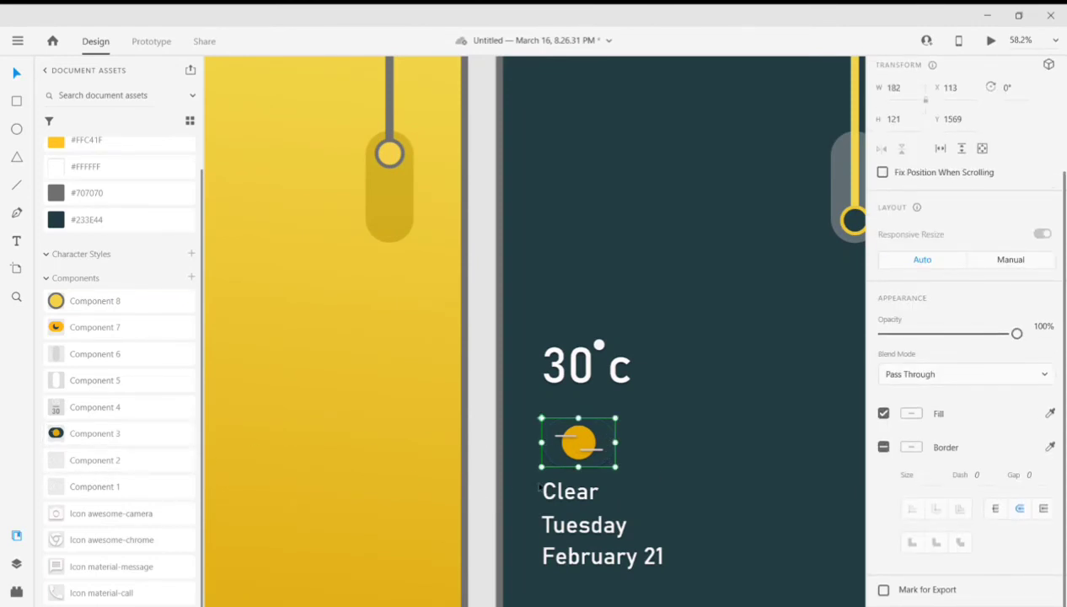
{"action": "key", "text": "Delete"}
{"action": "left_click", "coordinate": [85, 328]}
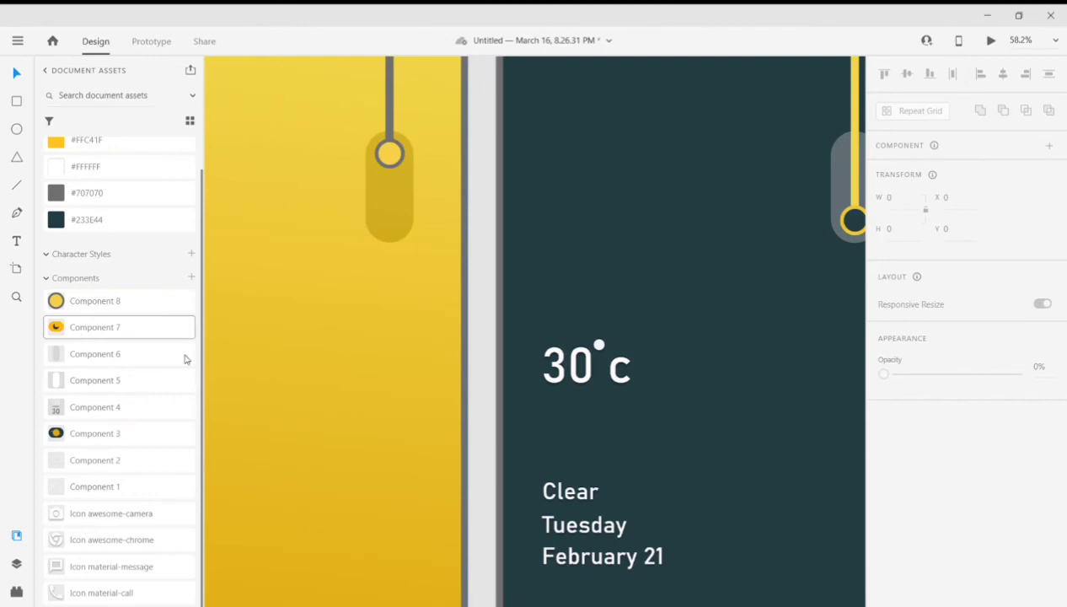
{"action": "mouse_move", "coordinate": [600, 445]}
{"action": "left_mouse_down"}
{"action": "mouse_move", "coordinate": [626, 460]}
{"action": "mouse_move", "coordinate": [594, 436]}
{"action": "left_mouse_up"}
{"action": "scroll", "coordinate": [720, 474], "scroll_direction": "down", "scroll_amount": 5}
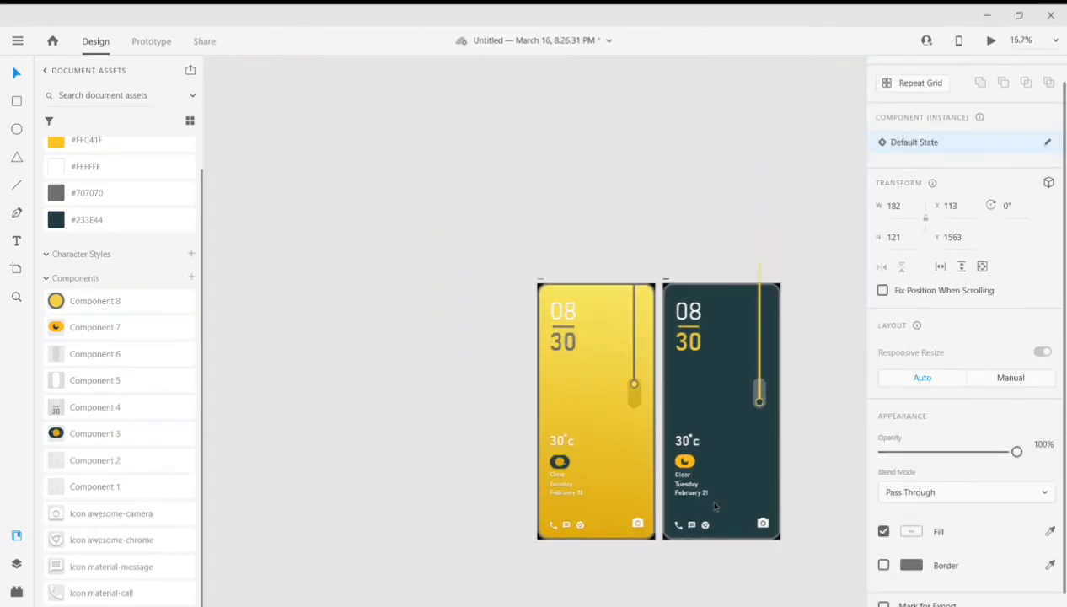
{"action": "scroll", "coordinate": [673, 482], "scroll_direction": "up", "scroll_amount": 3}
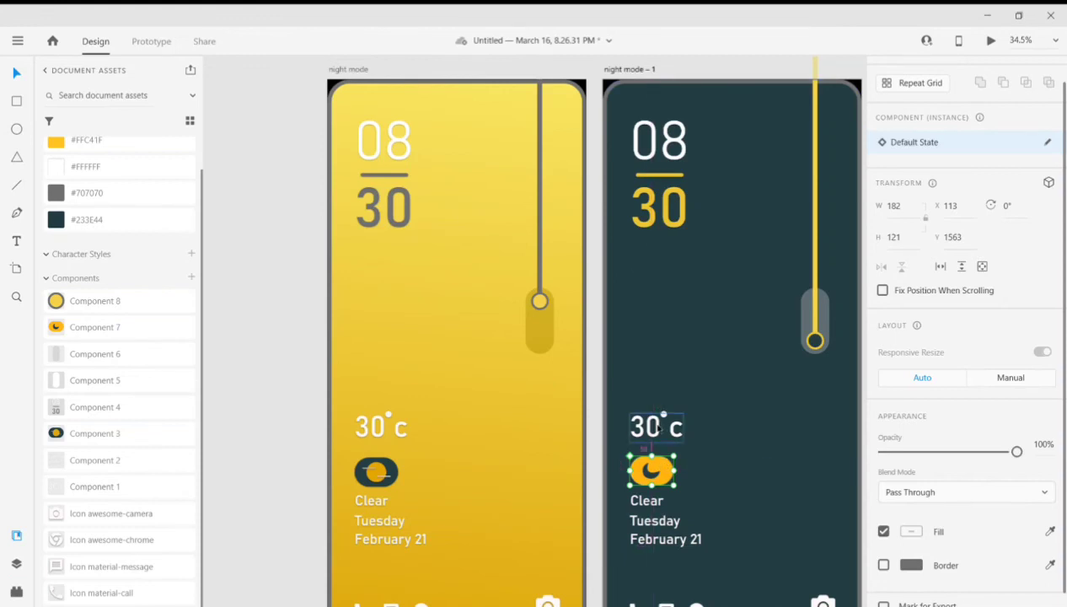
{"action": "left_click", "coordinate": [376, 471]}
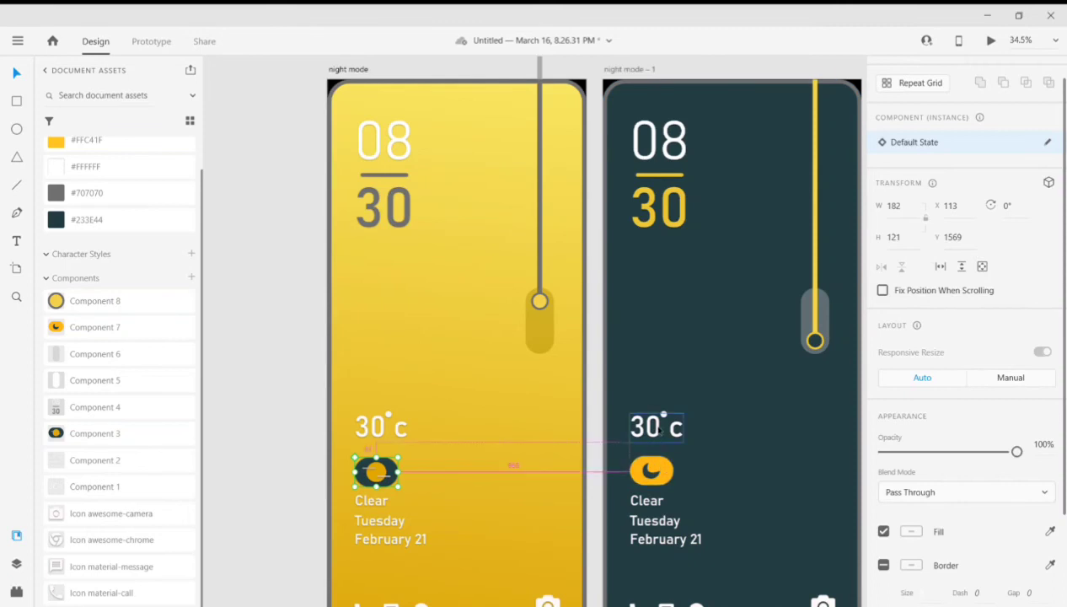
- Nudge the yellow artboard's sun weather icon up to Y 1563 to match the dark artboard's moon icon
{"action": "key", "text": "Up"}
{"action": "key", "text": "Up"}
{"action": "key", "text": "Up"}
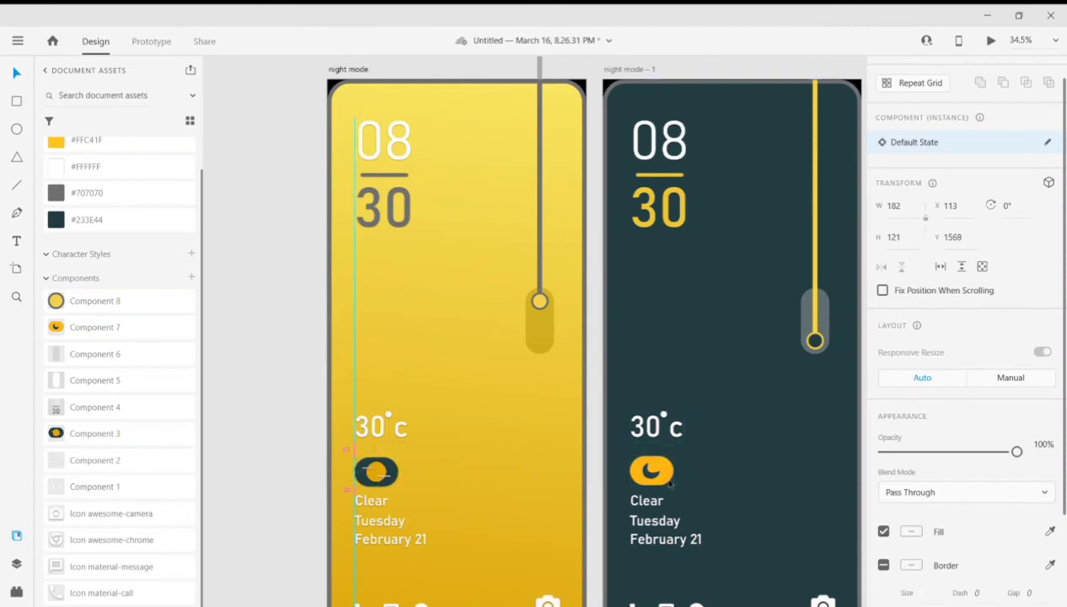
{"action": "key", "text": "Up"}
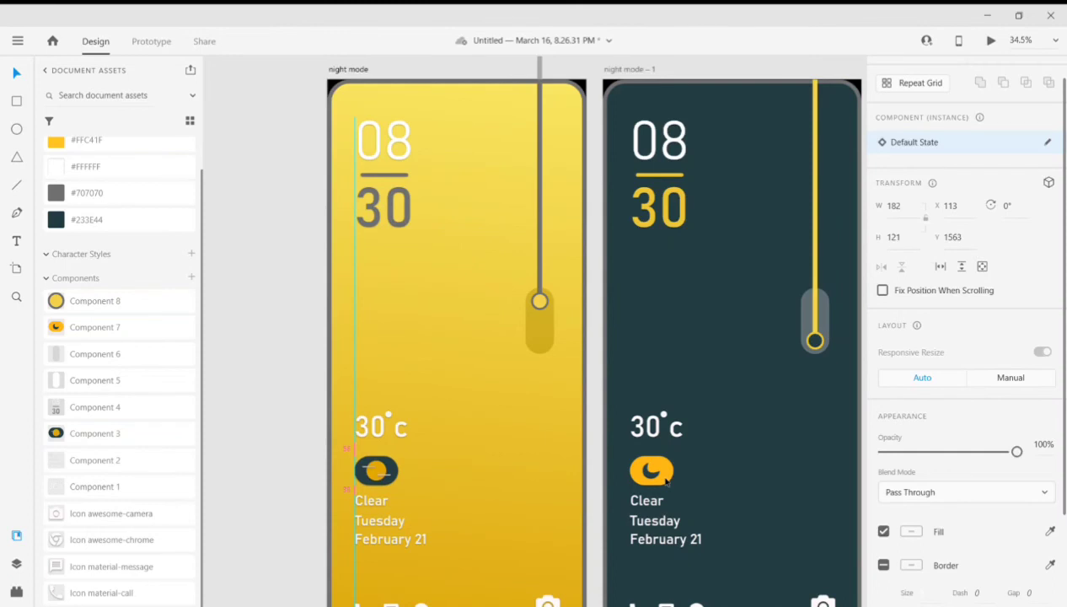
{"action": "left_click", "coordinate": [664, 477]}
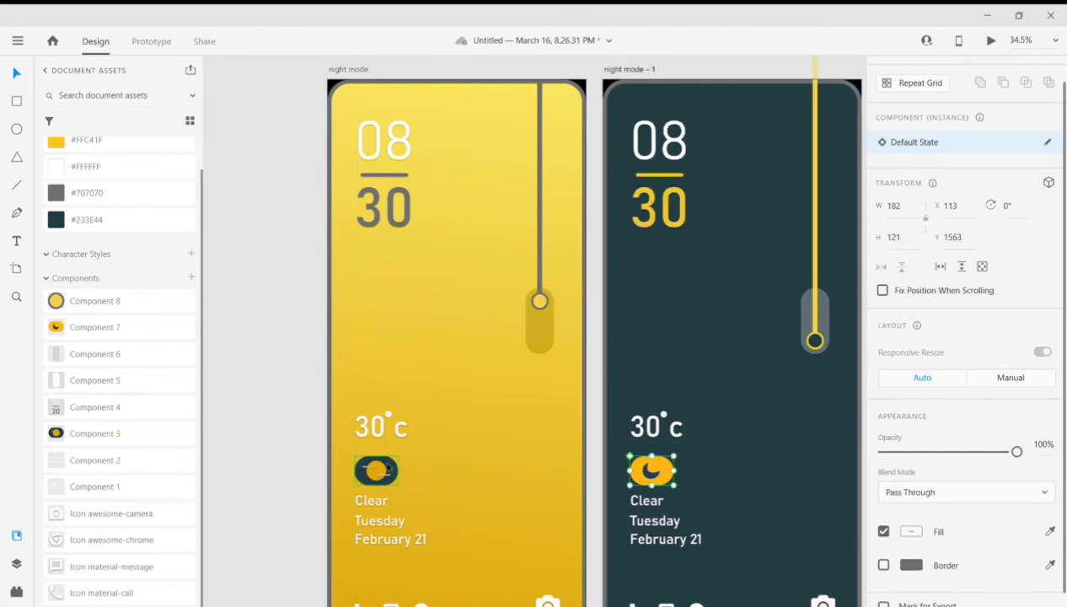
{"action": "left_click", "coordinate": [386, 469]}
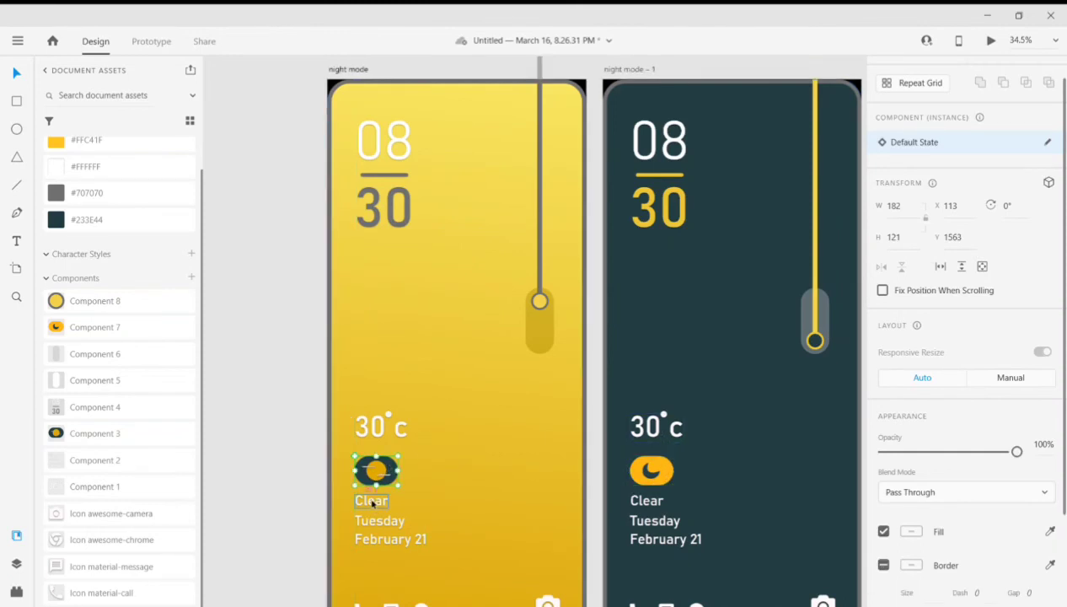
{"action": "left_click", "coordinate": [651, 469]}
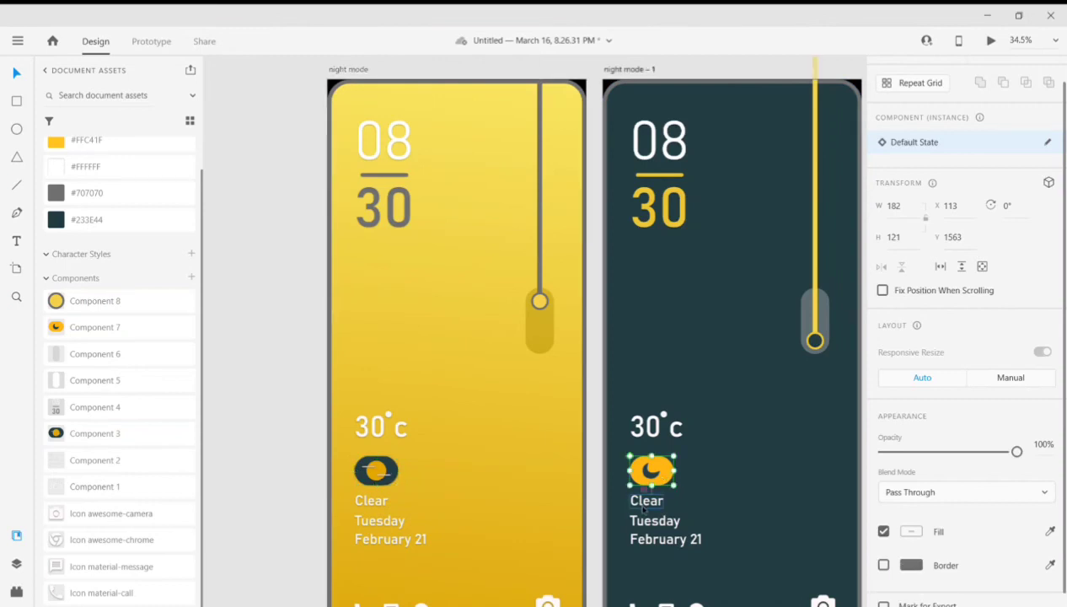
- Create a prototype link from the yellow artboard's pull circle to the night mode – 1 artboard
{"action": "left_click", "coordinate": [277, 461]}
{"action": "scroll", "coordinate": [715, 419], "scroll_direction": "down", "scroll_amount": 1}
{"action": "scroll", "coordinate": [714, 496], "scroll_direction": "down", "scroll_amount": 5}
{"action": "left_click_drag", "start_coordinate": [721, 555], "coordinate": [976, 554]}
{"action": "scroll", "coordinate": [648, 462], "scroll_direction": "up", "scroll_amount": 1}
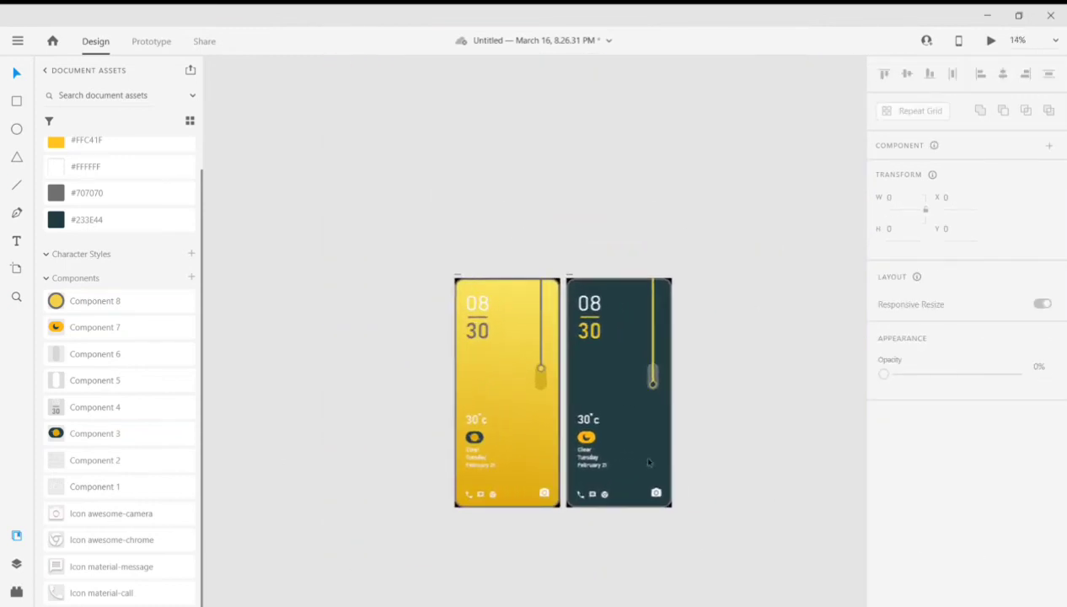
{"action": "scroll", "coordinate": [588, 382], "scroll_direction": "up", "scroll_amount": 1}
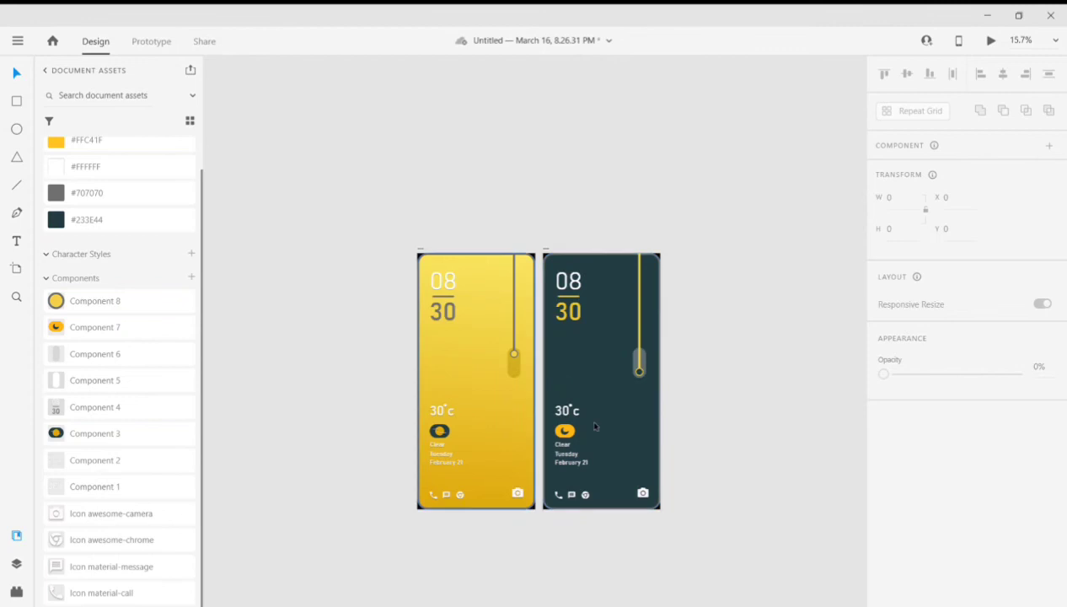
{"action": "left_click", "coordinate": [152, 41]}
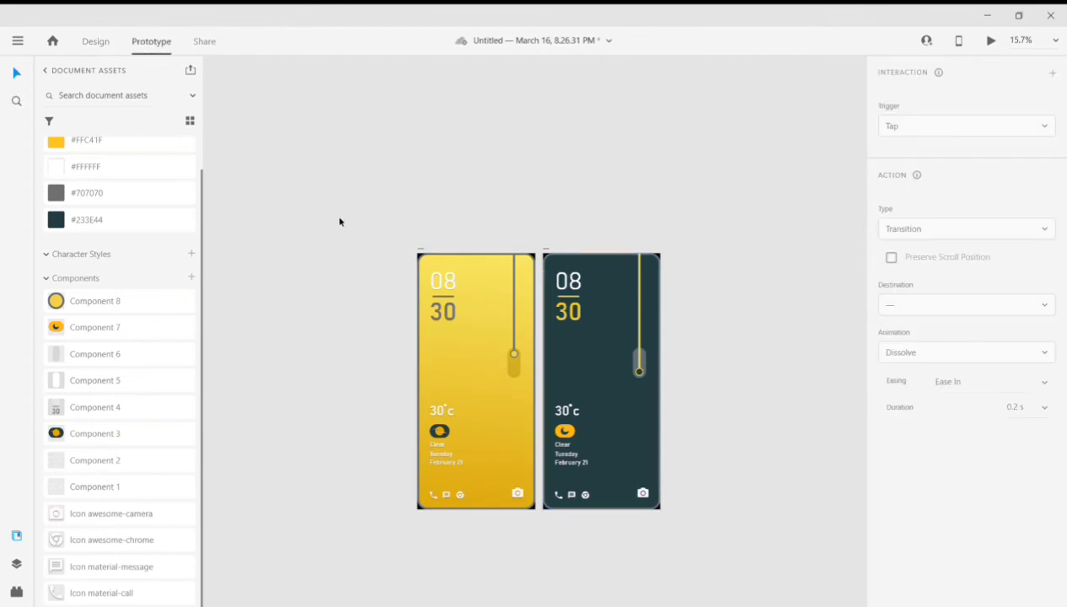
{"action": "left_click", "coordinate": [514, 354]}
{"action": "left_click_drag", "start_coordinate": [517, 354], "coordinate": [619, 375]}
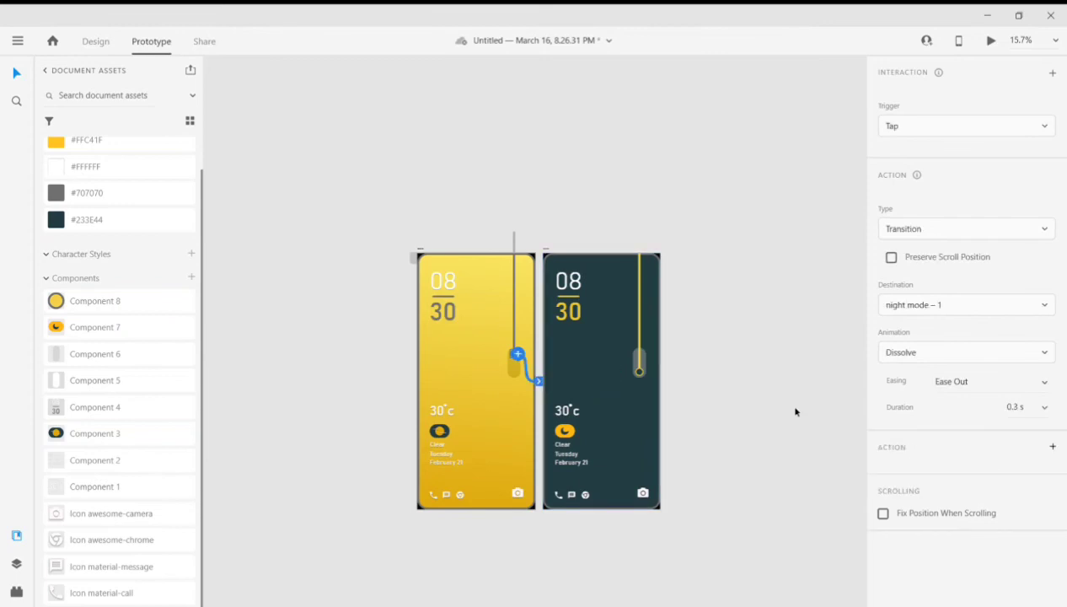
- Set the link to a Drag trigger with Auto-Animate and Ease Out, and link the dark artboard's pull circle back to night mode likewise
{"action": "left_click", "coordinate": [1028, 127]}
{"action": "left_click", "coordinate": [927, 164]}
{"action": "left_click", "coordinate": [1044, 306]}
{"action": "left_click", "coordinate": [975, 309]}
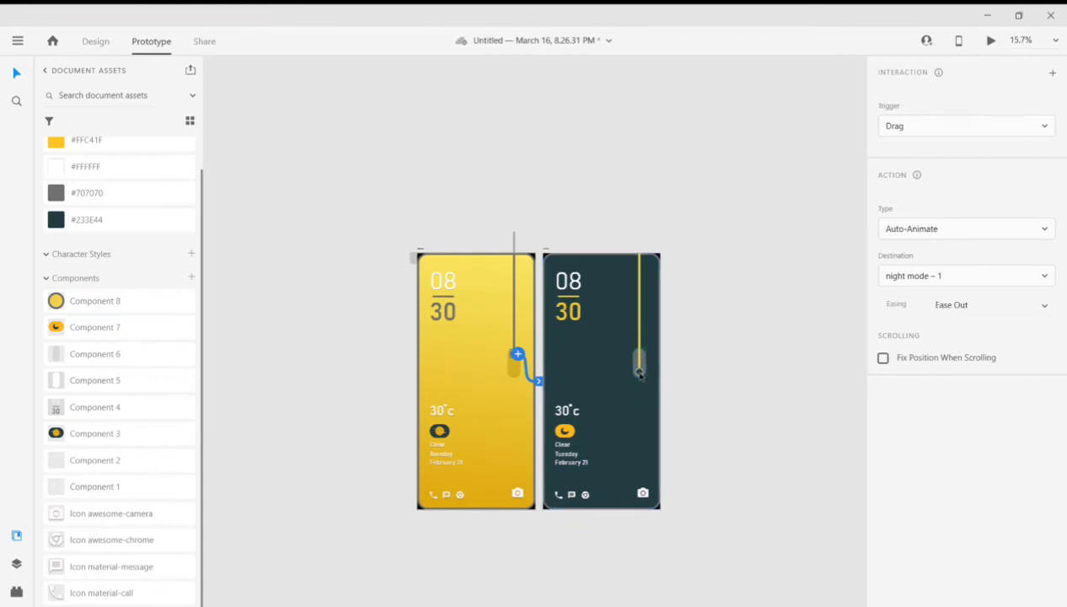
{"action": "left_click", "coordinate": [640, 375]}
{"action": "left_click_drag", "start_coordinate": [643, 371], "coordinate": [489, 396]}
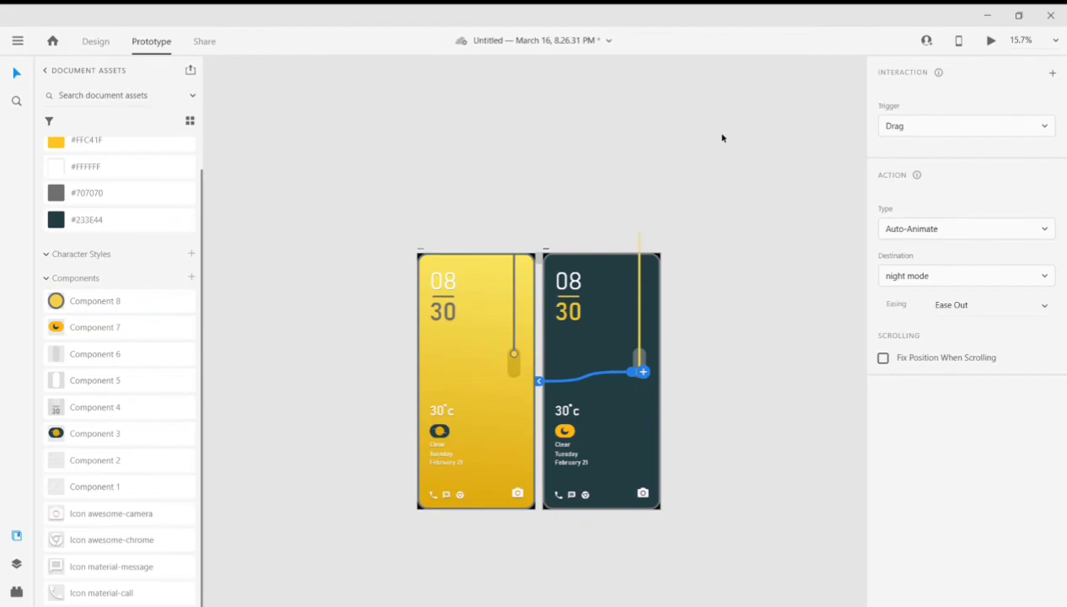
- Preview the prototype and test the pull-cord switch repeatedly between the yellow and dark screens
{"action": "key", "text": "ctrl+Return"}
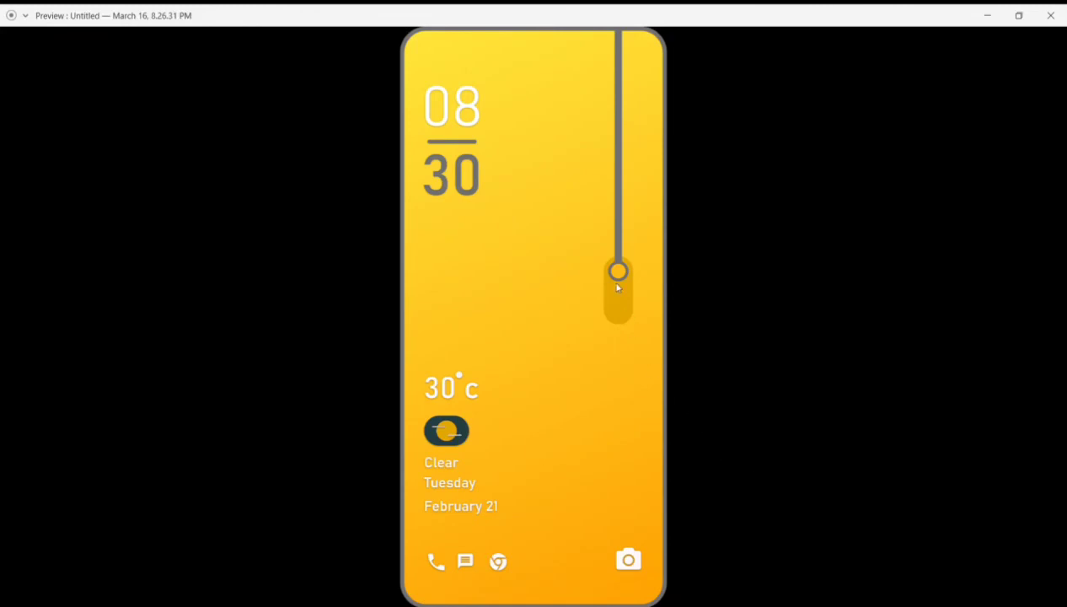
{"action": "left_click_drag", "start_coordinate": [622, 278], "coordinate": [616, 322]}
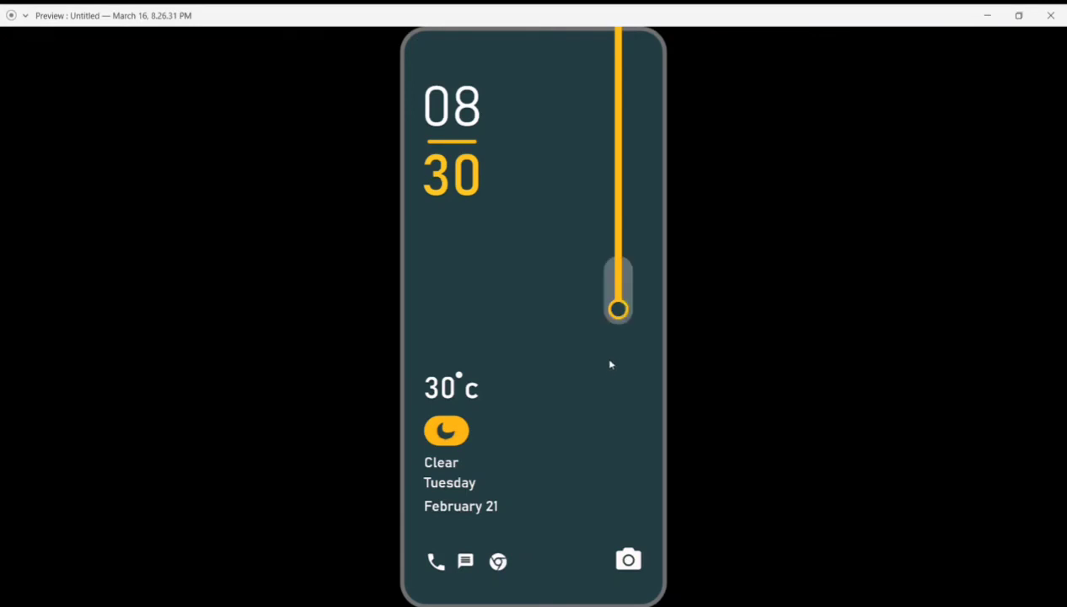
{"action": "left_click", "coordinate": [621, 311]}
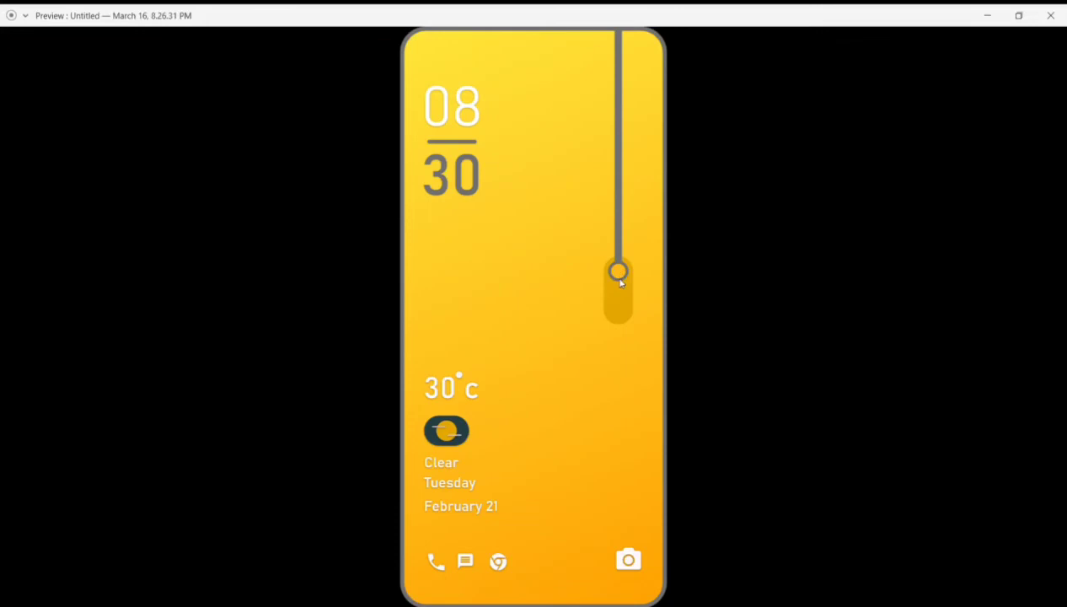
{"action": "left_click_drag", "start_coordinate": [618, 270], "coordinate": [620, 345]}
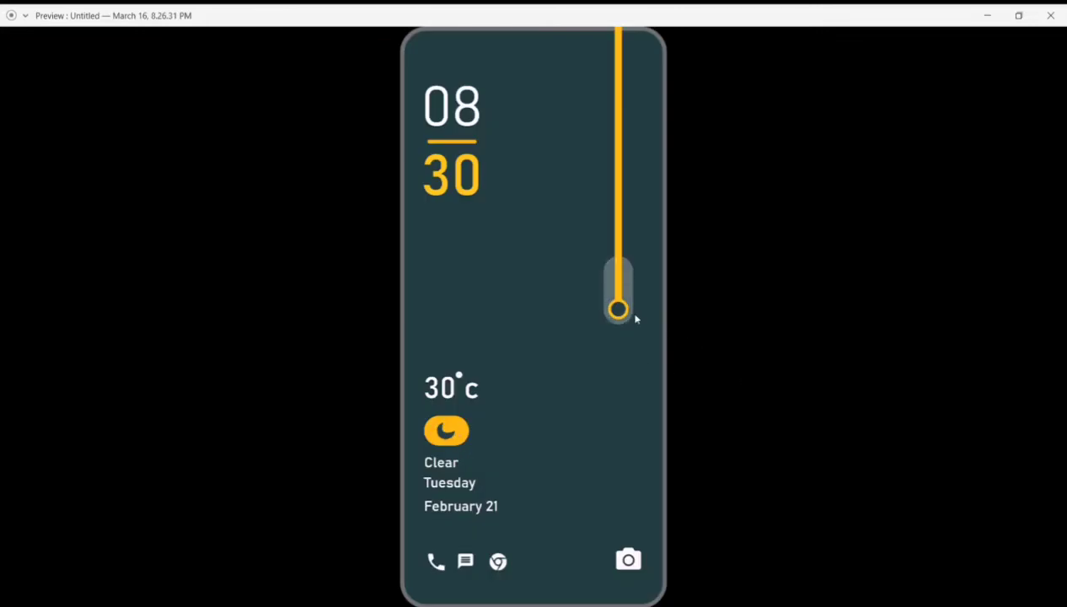
{"action": "left_click", "coordinate": [619, 310]}
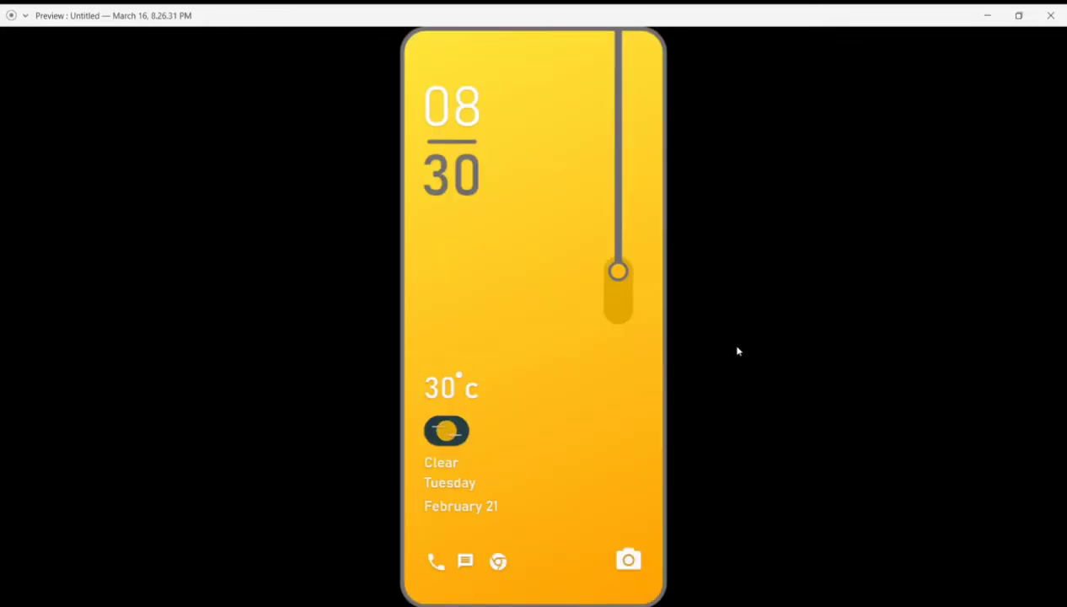
{"action": "left_click_drag", "start_coordinate": [620, 269], "coordinate": [609, 344]}
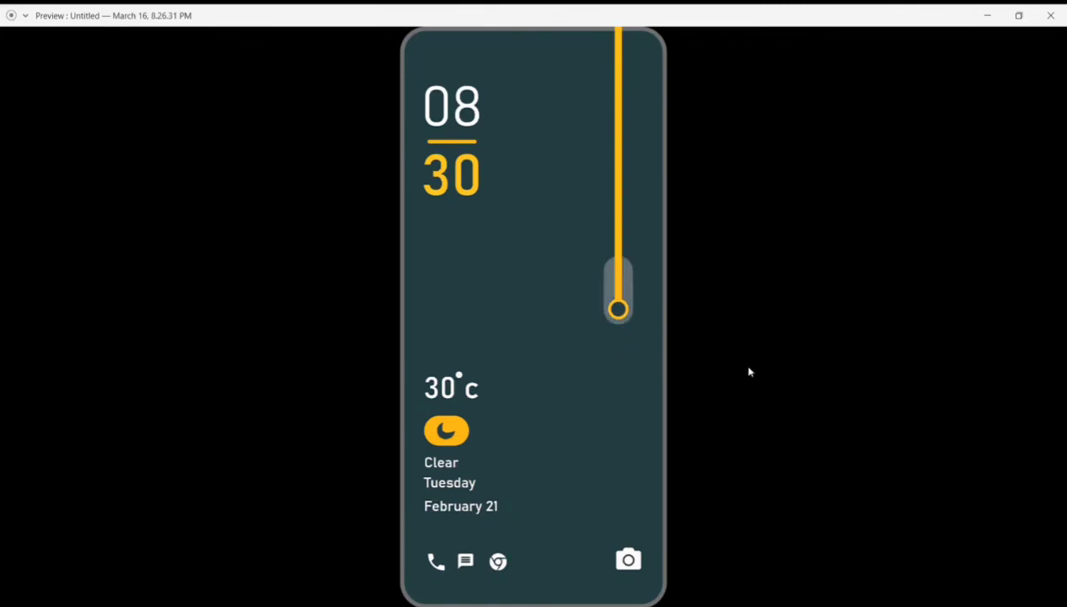
{"action": "left_click", "coordinate": [619, 310]}
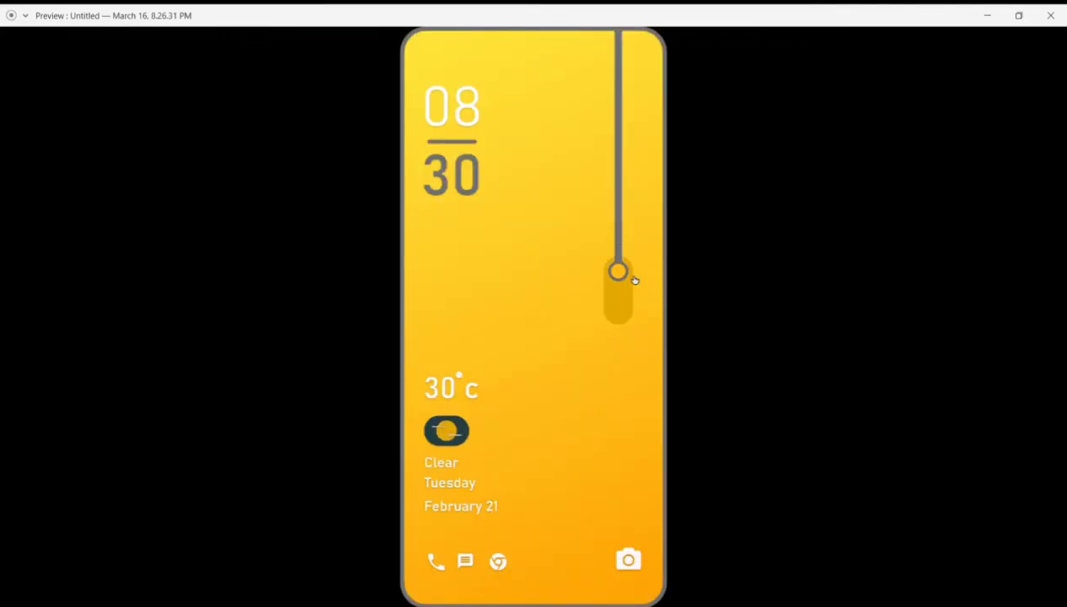
{"action": "left_click_drag", "start_coordinate": [624, 273], "coordinate": [617, 364]}
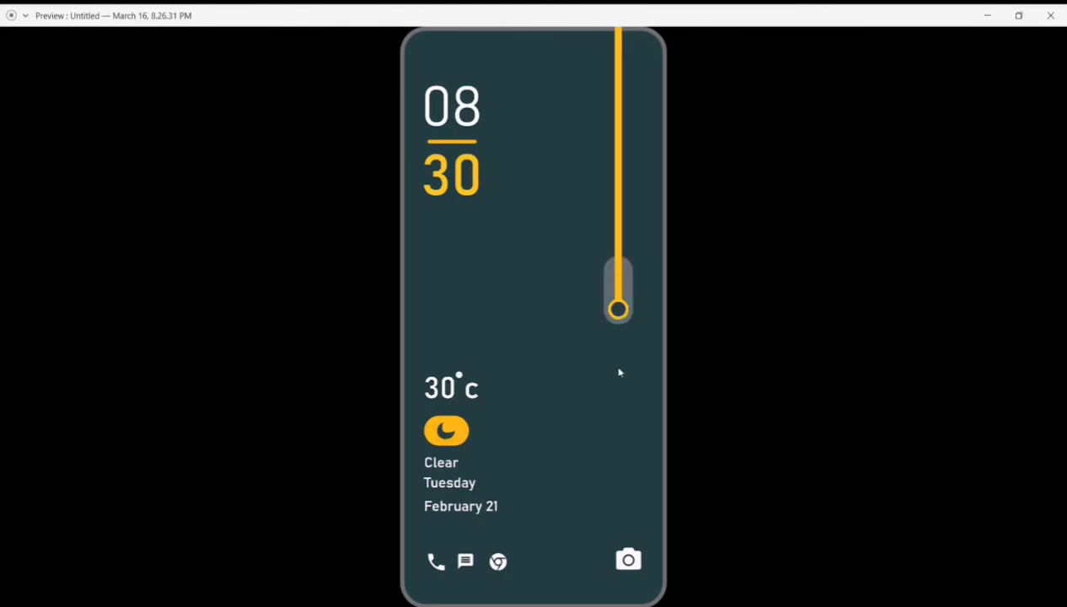
{"action": "left_click", "coordinate": [618, 311]}
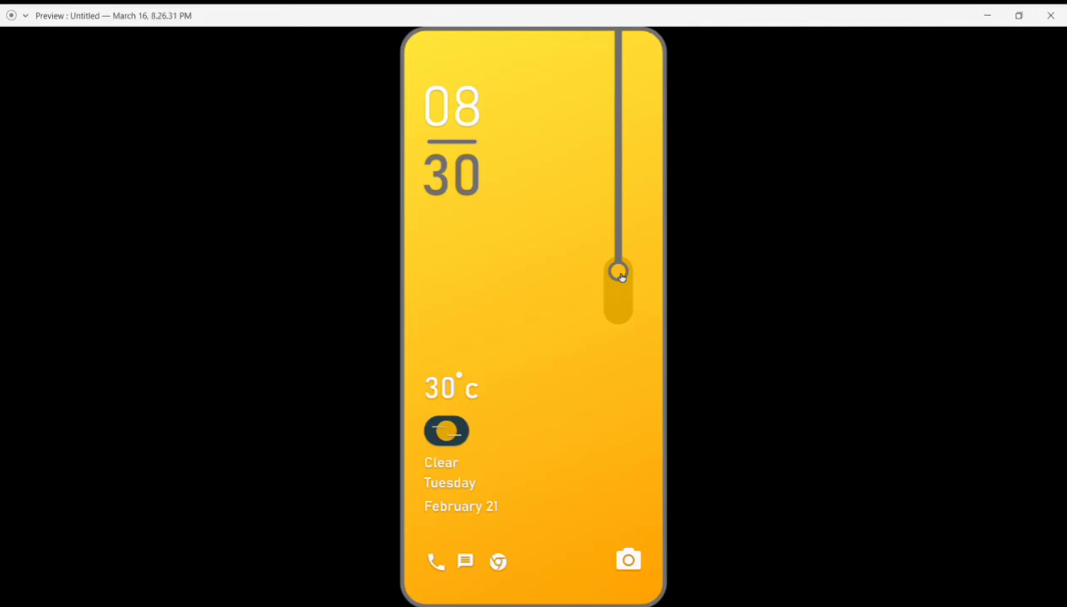
{"action": "left_click_drag", "start_coordinate": [624, 274], "coordinate": [619, 345]}
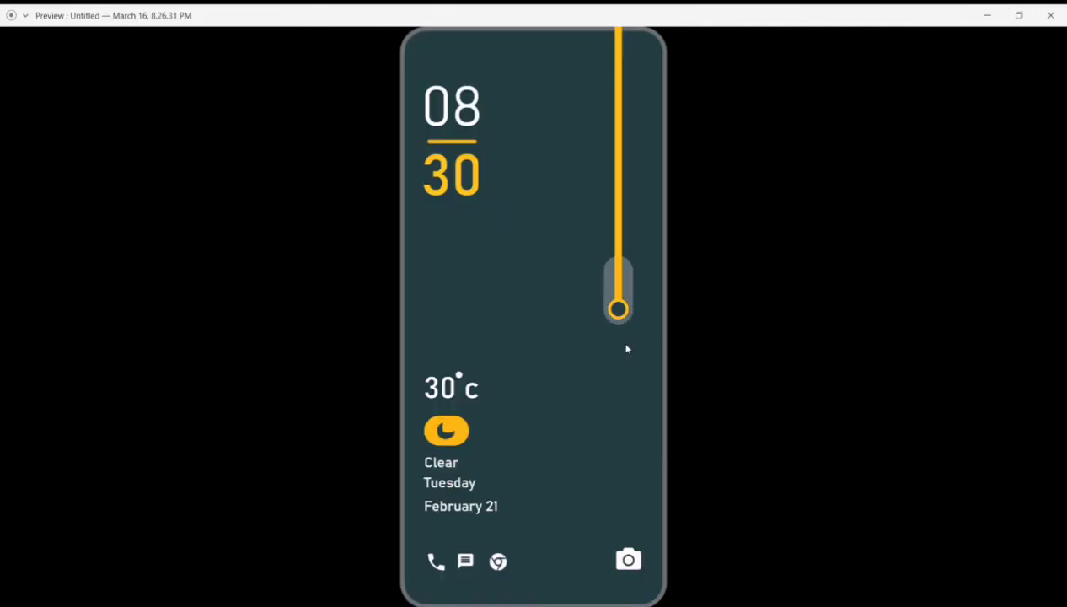